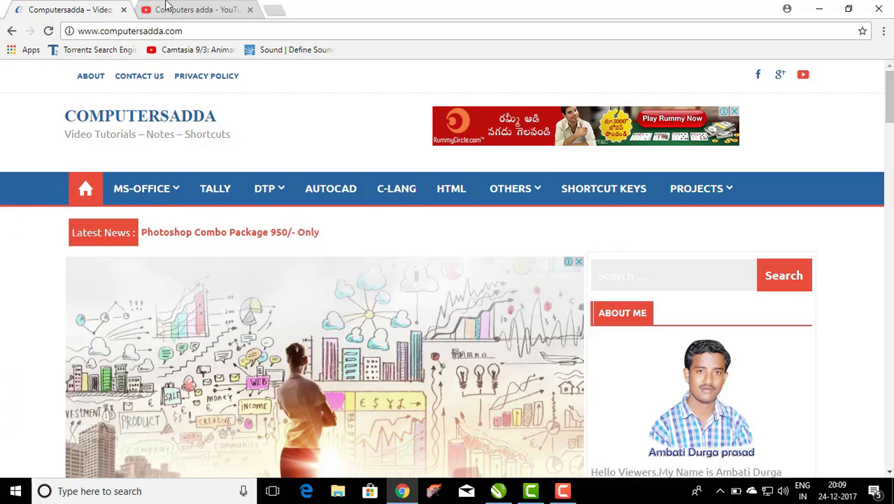
click(167, 5)
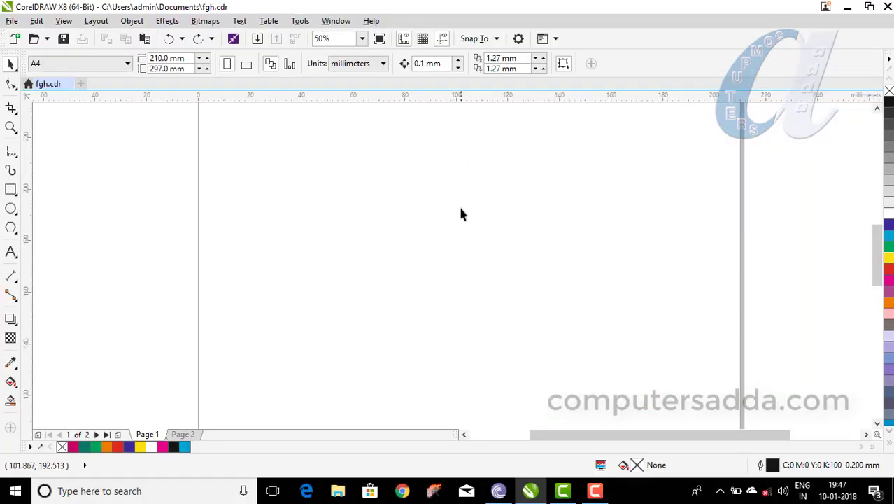
Add the artistic text SMK, enlarge it to about 117 mm wide and move it to the middle of the page's width.
click(11, 252)
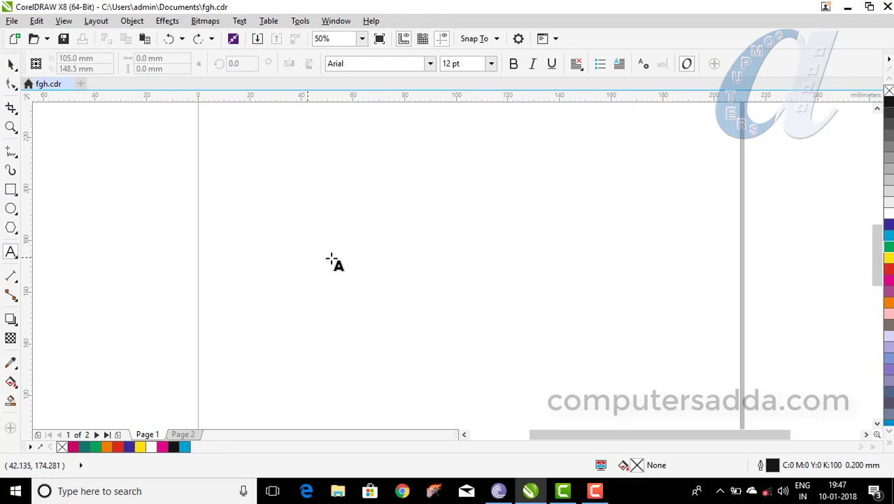
click(356, 232)
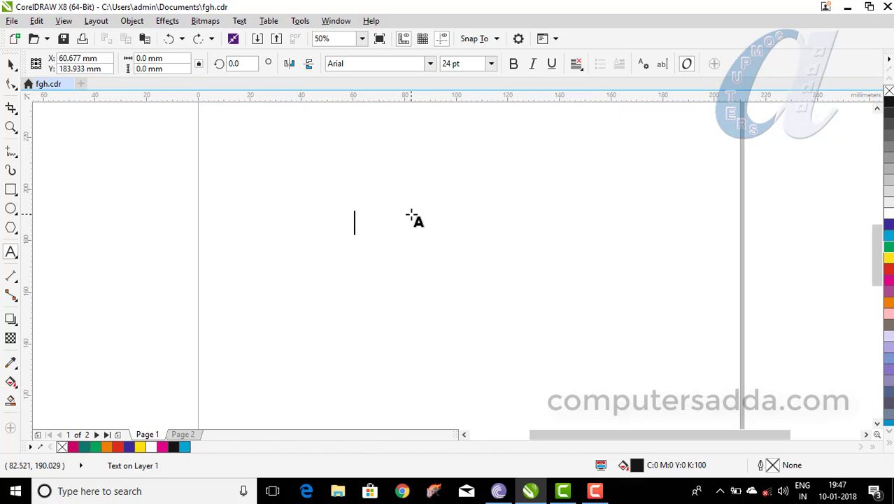
text(SMK)
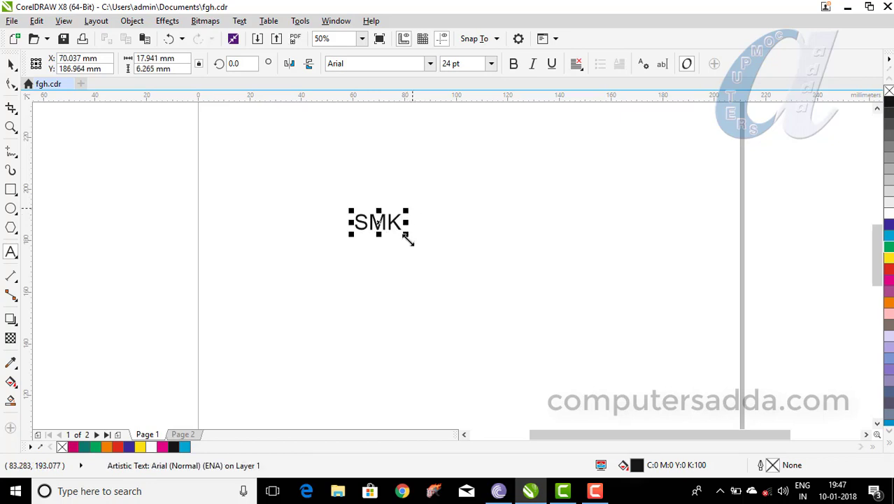
drag(406, 233, 662, 387)
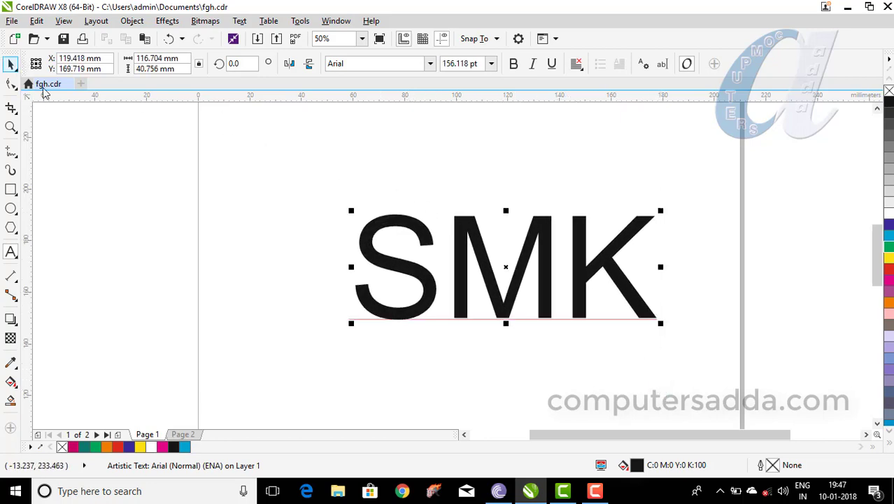
drag(465, 236, 422, 226)
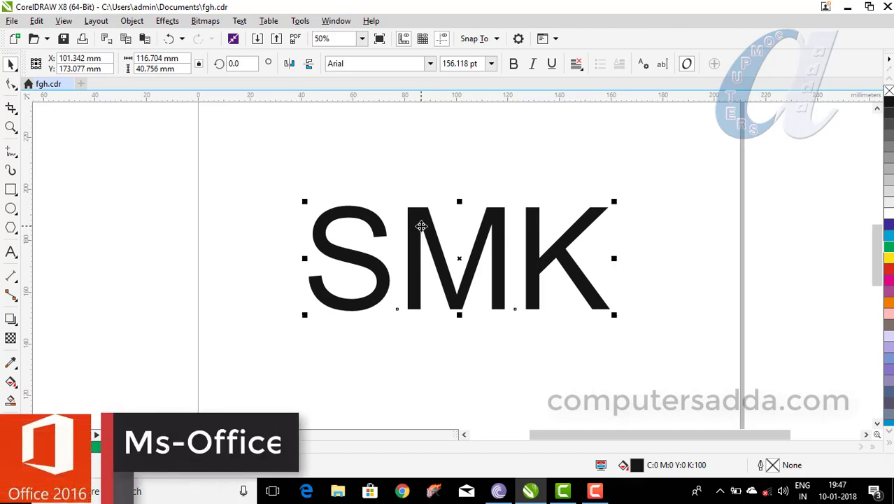
Change the font of the whole SMK text to Geometr415 Blk BT.
double_click(421, 226)
drag(322, 242, 593, 244)
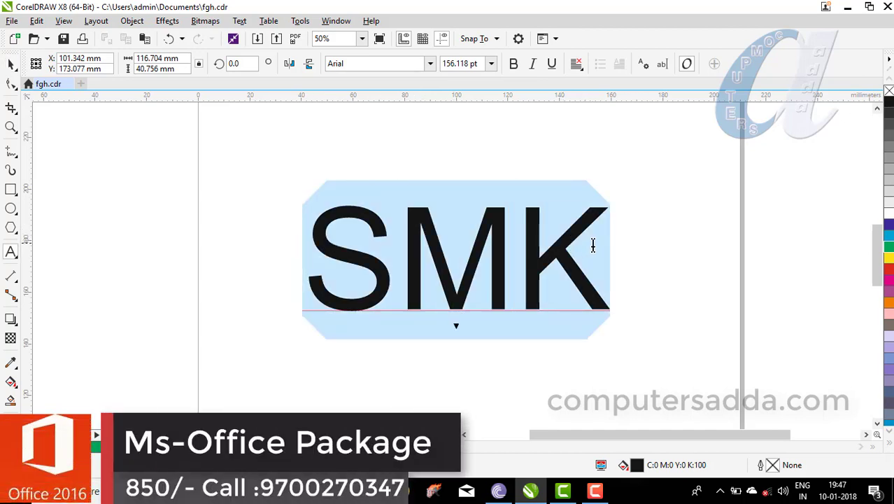
click(430, 64)
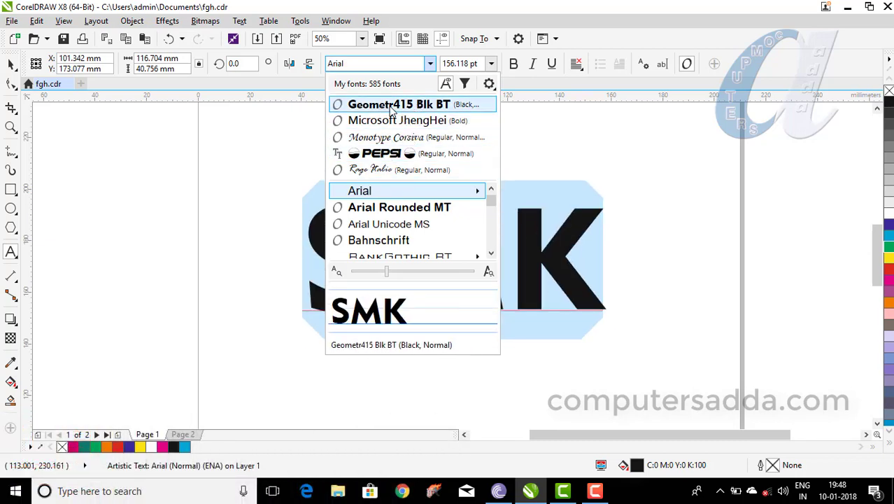
click(396, 106)
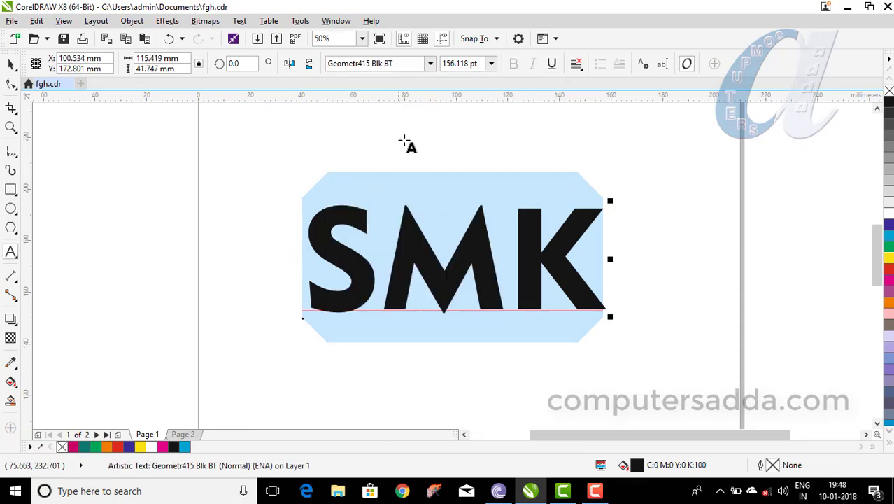
click(410, 266)
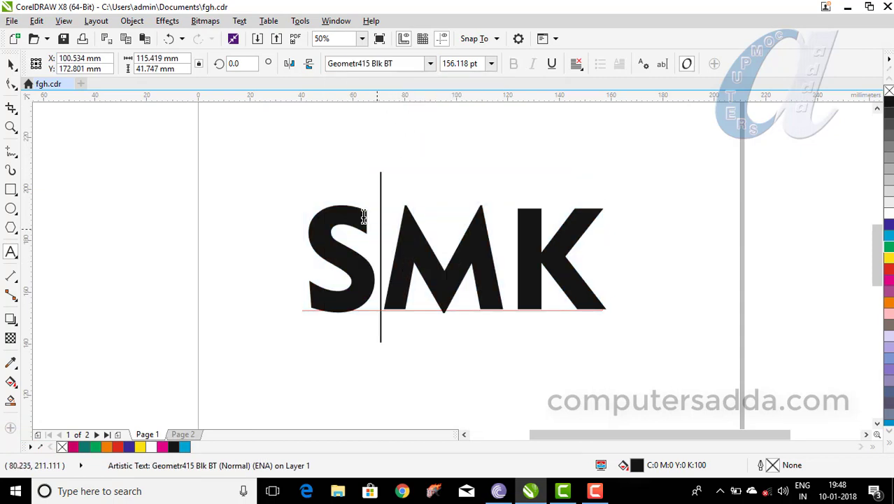
Enlarge the SMK text proportionally to about 146 mm wide and recentre it across the page.
drag(303, 197, 265, 164)
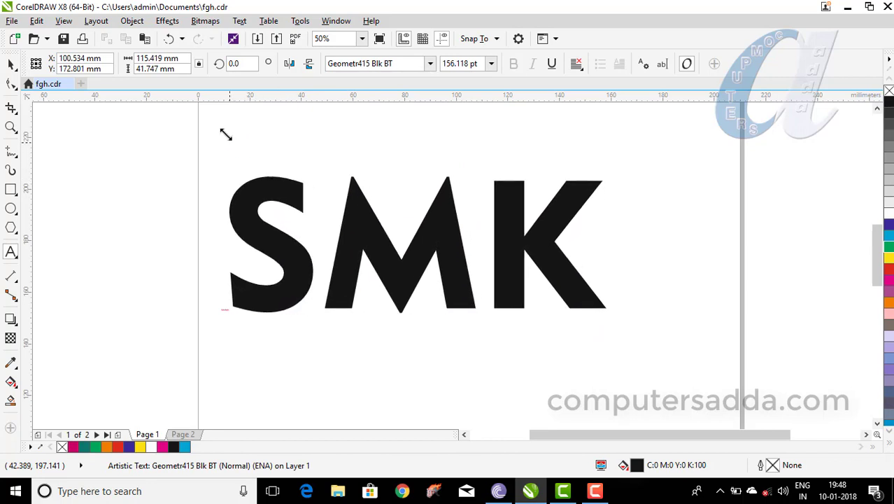
click(10, 64)
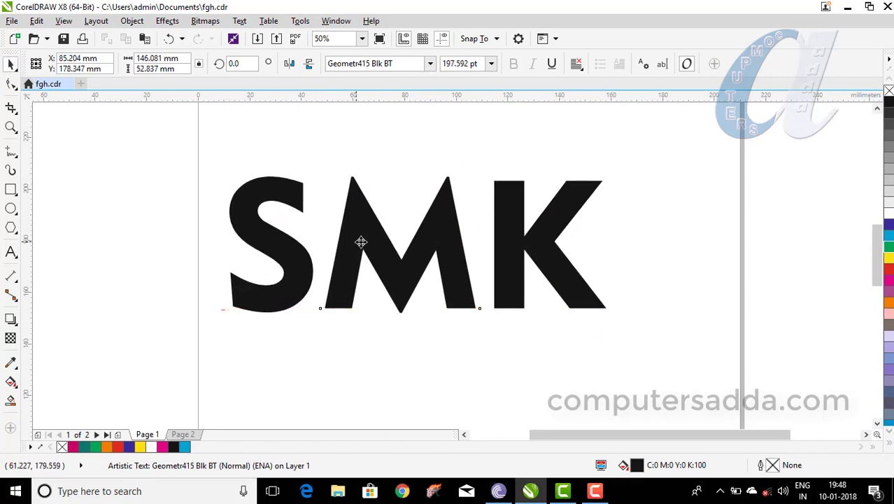
drag(358, 245, 416, 256)
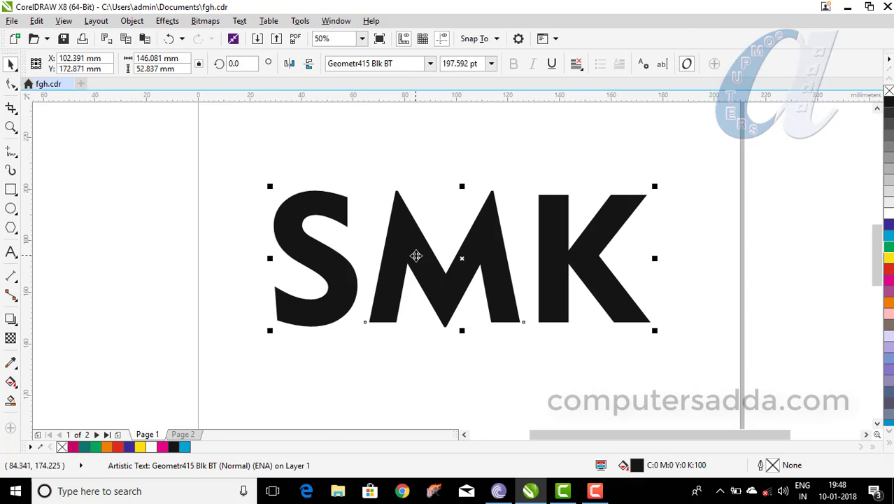
click(805, 216)
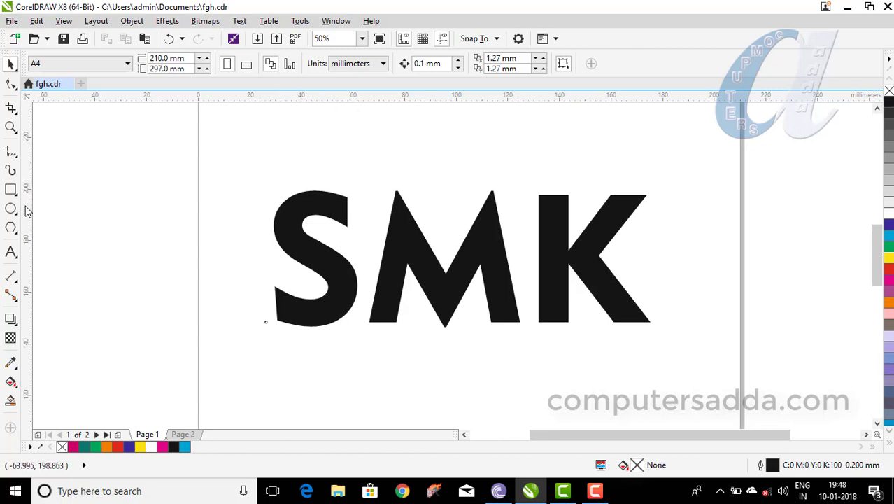
Place vertical guidelines at the outer edges of the S and K, and a horizontal guideline through the letters at about 171.7 mm.
drag(63, 213, 274, 223)
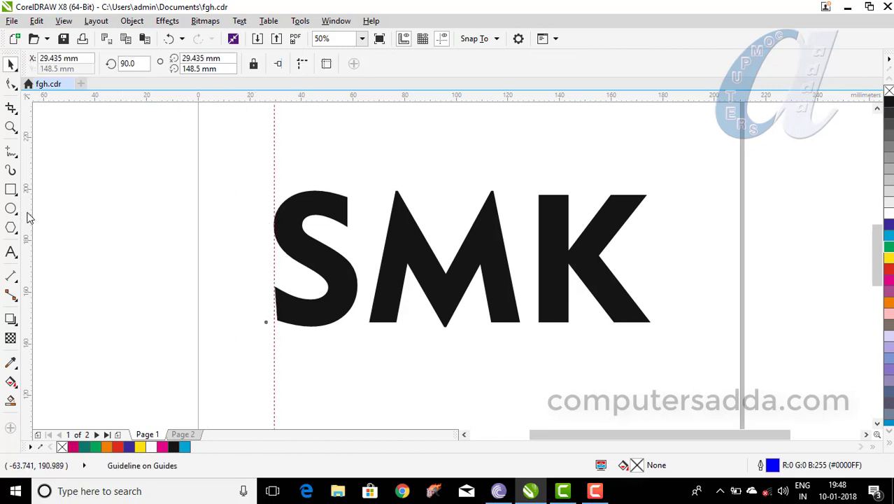
drag(27, 219, 652, 225)
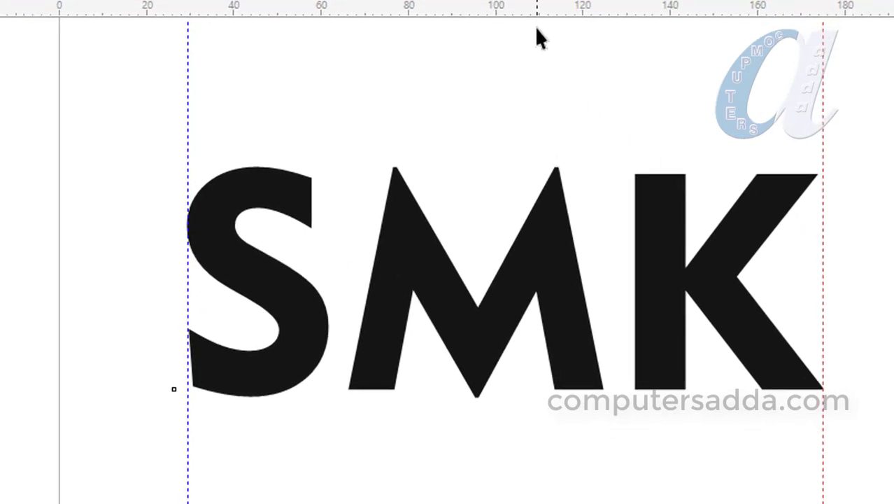
drag(532, 18, 519, 293)
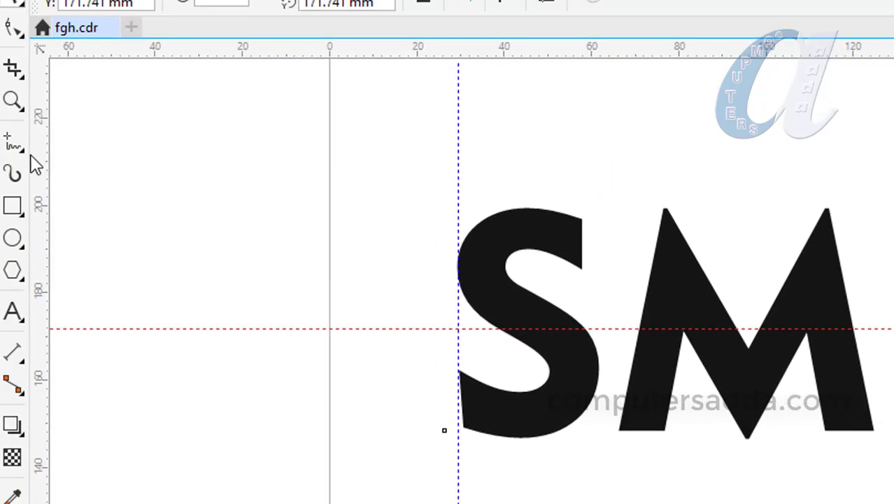
Draw two 3-point curves between the guideline intersections, the second arched slightly lower, forming a closed crescent about 146 by 11 mm across the text.
click(27, 155)
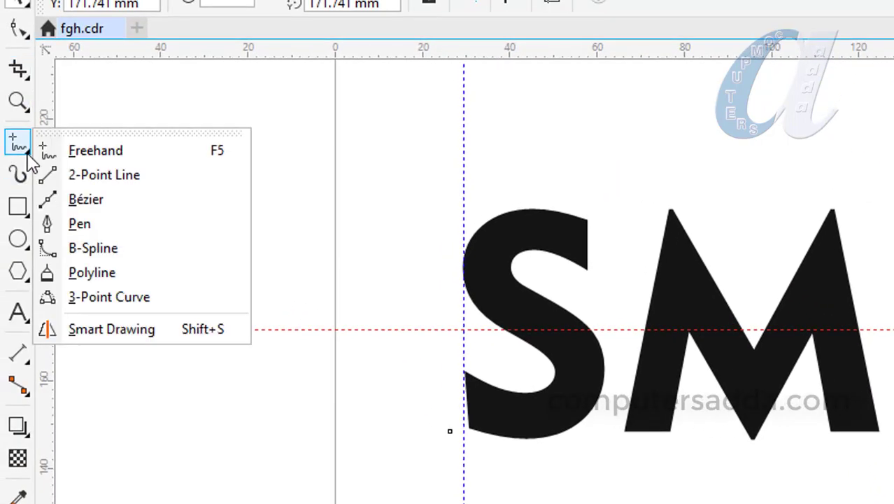
click(98, 299)
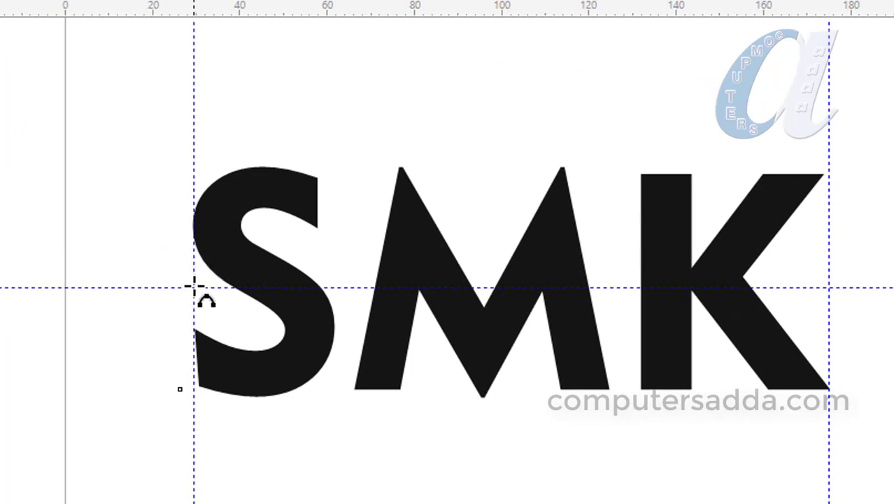
drag(195, 287, 829, 286)
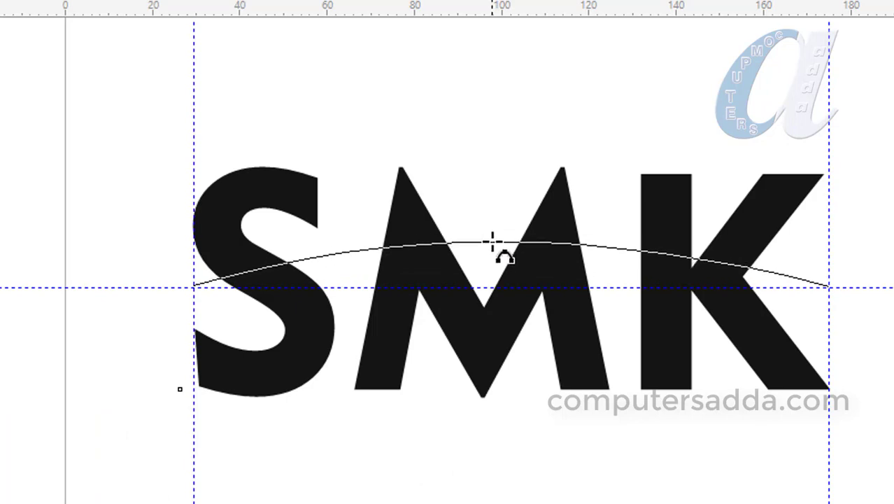
click(493, 239)
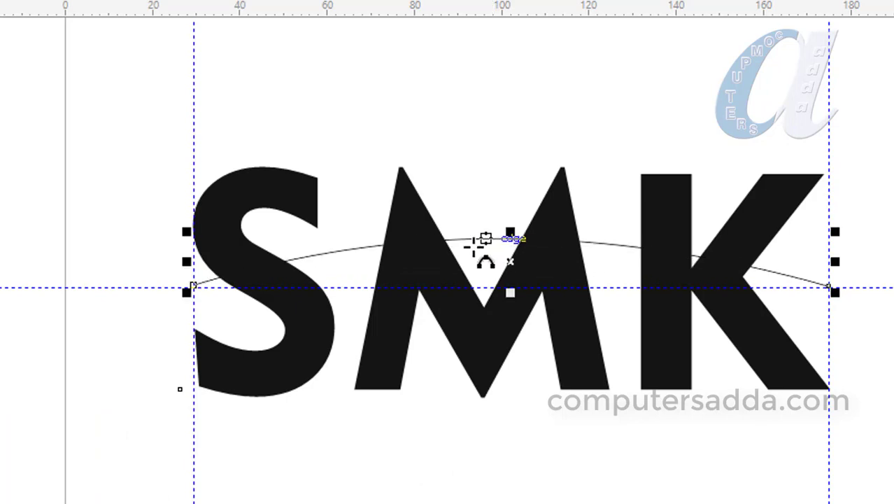
drag(193, 286, 828, 286)
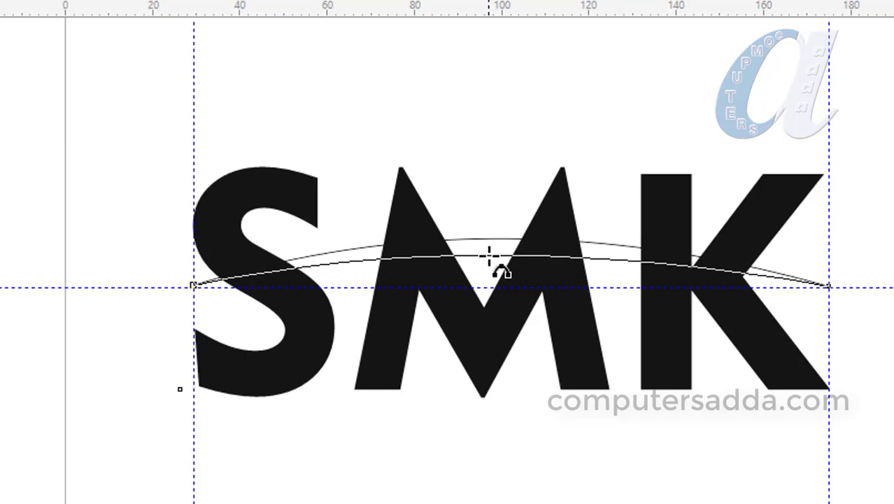
click(488, 255)
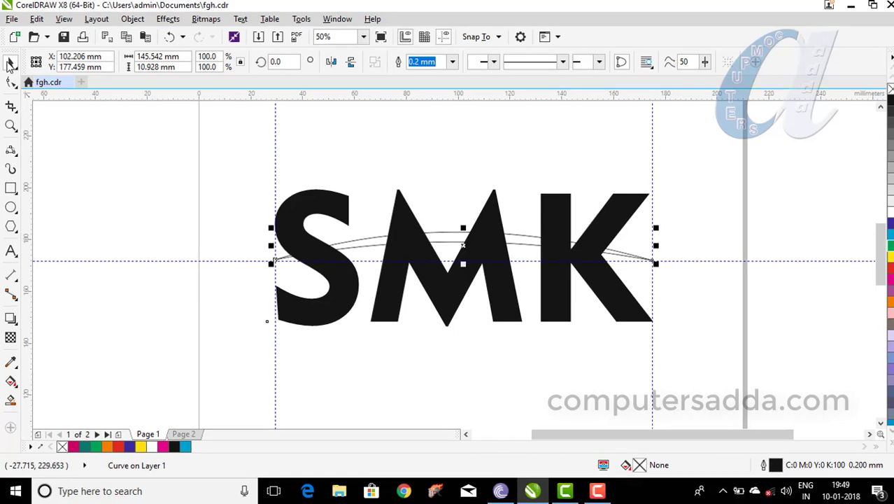
Fill the closed crescent across the SMK letters with red.
click(10, 63)
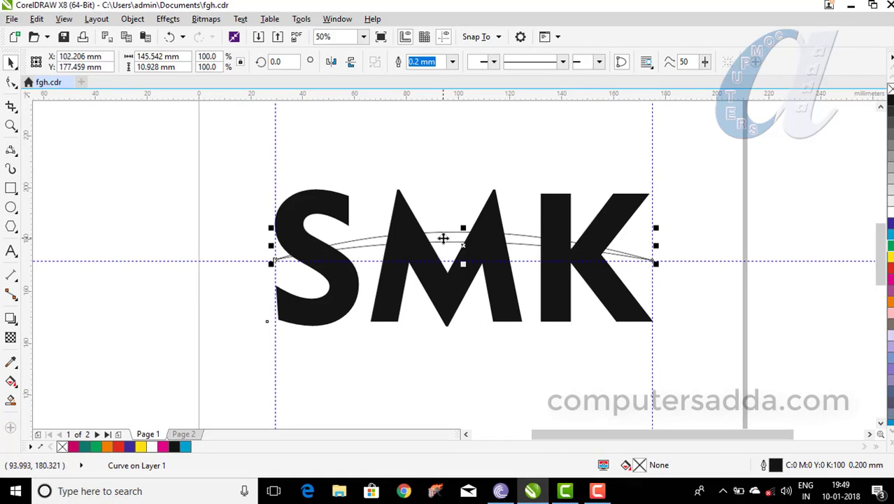
click(443, 239)
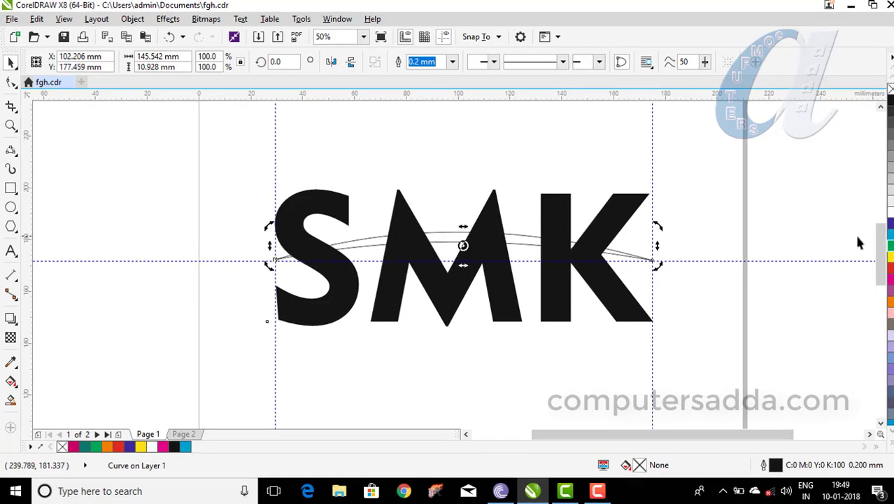
click(891, 240)
click(891, 273)
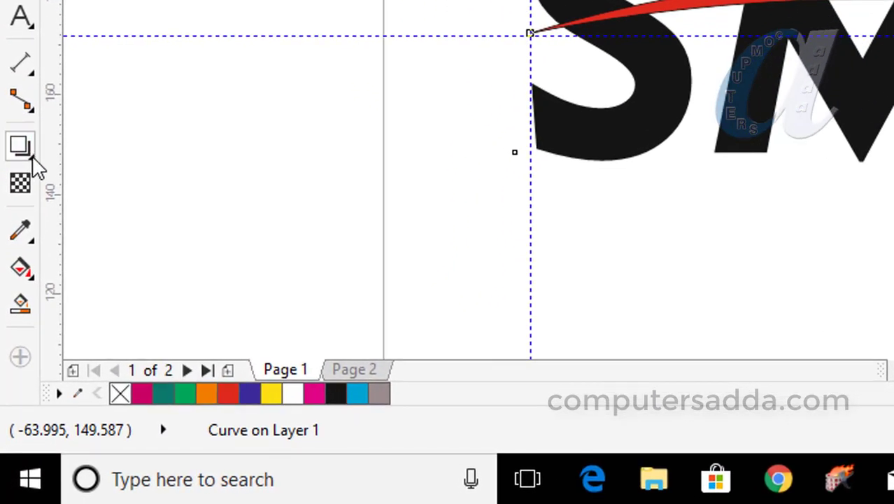
Apply a one-step outside contour to the red crescent with an offset of 1.54 mm.
click(32, 158)
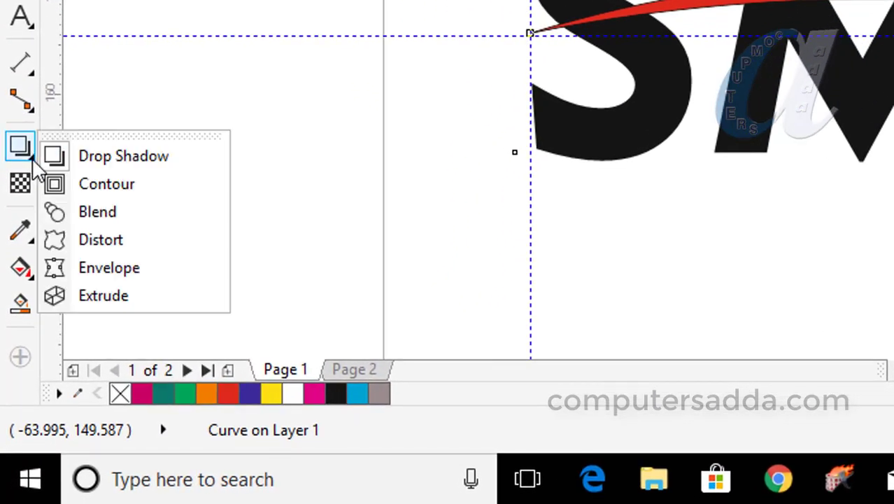
click(100, 189)
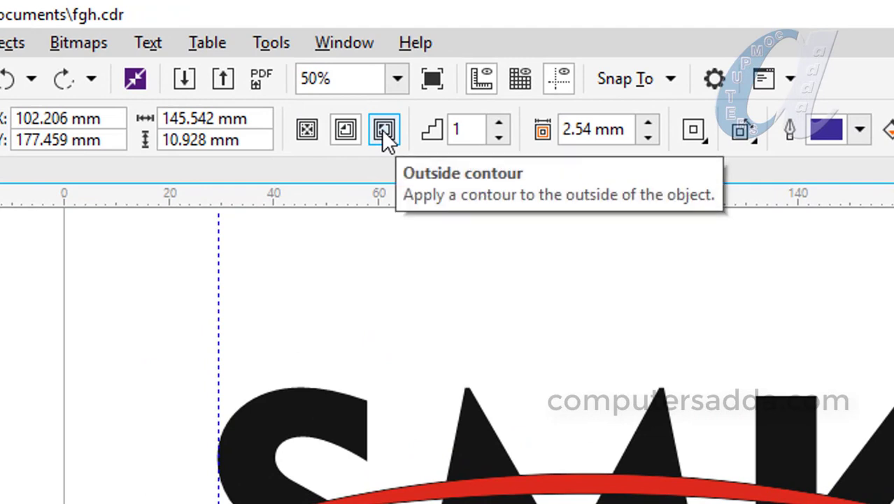
click(383, 132)
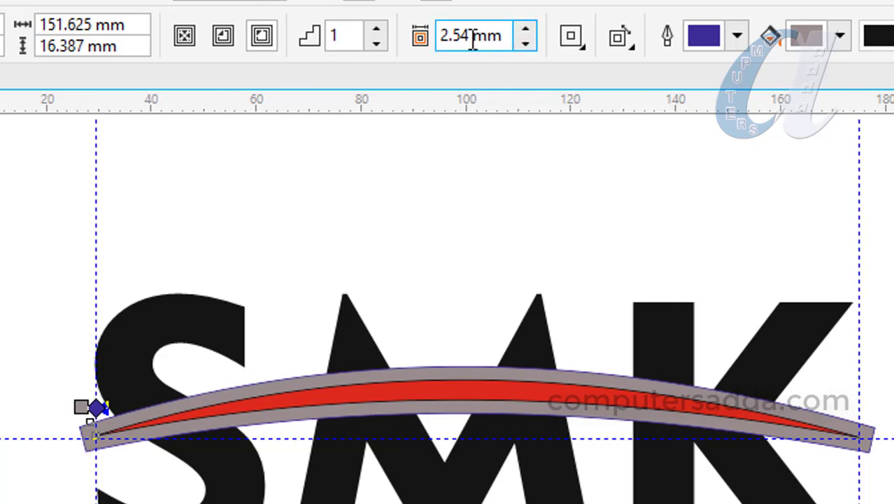
click(524, 45)
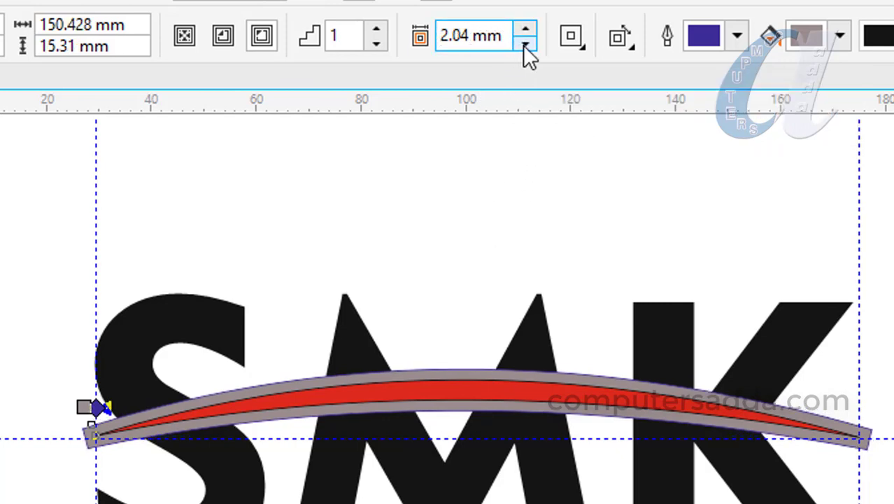
click(525, 45)
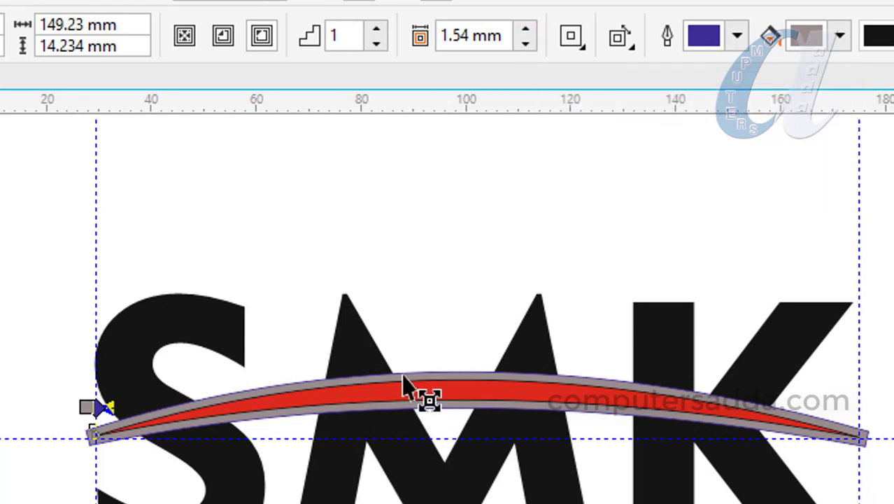
Change the contour's fill colour to a bluish grey.
click(839, 39)
drag(832, 213, 887, 196)
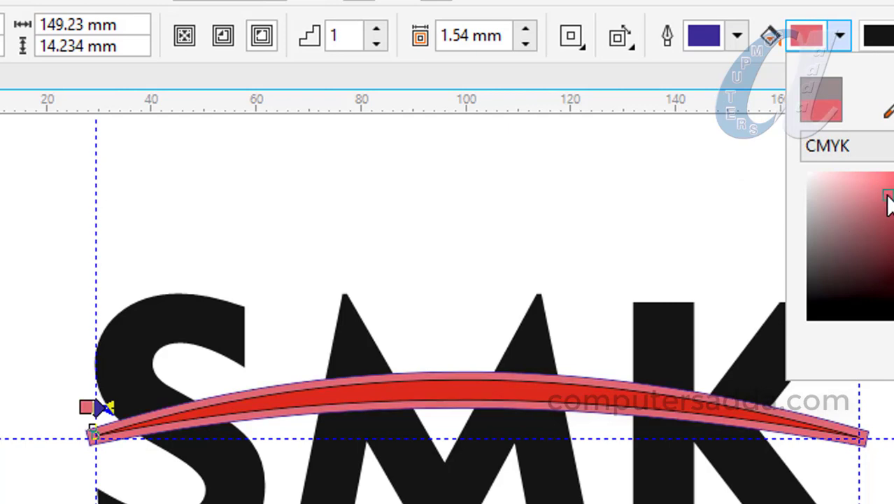
click(821, 232)
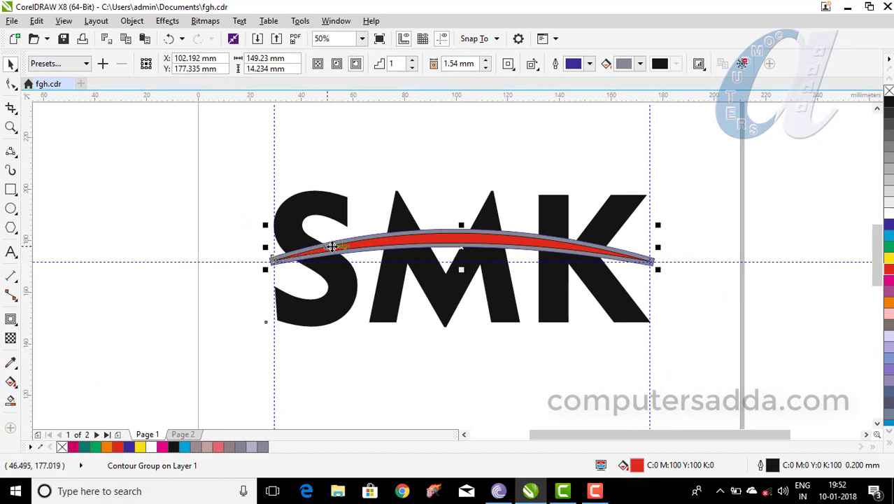
Break the contour group apart so the bluish-grey contour shape and the red crescent are separate objects.
click(276, 259)
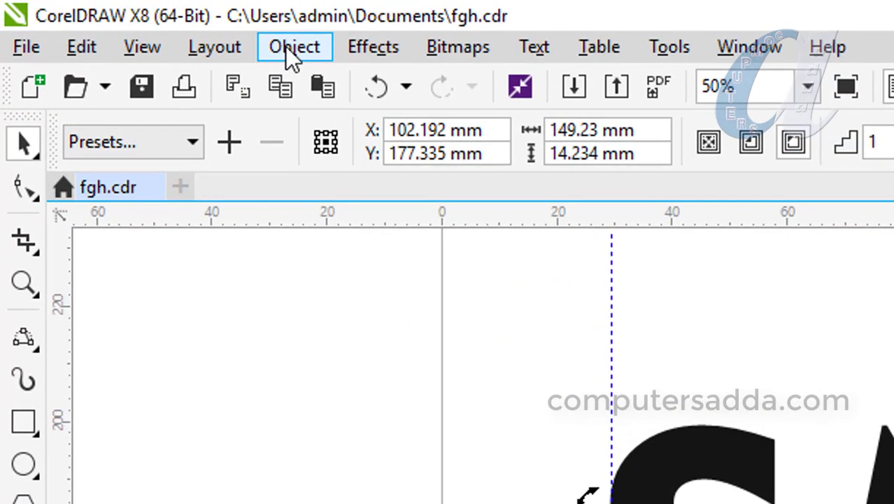
click(288, 49)
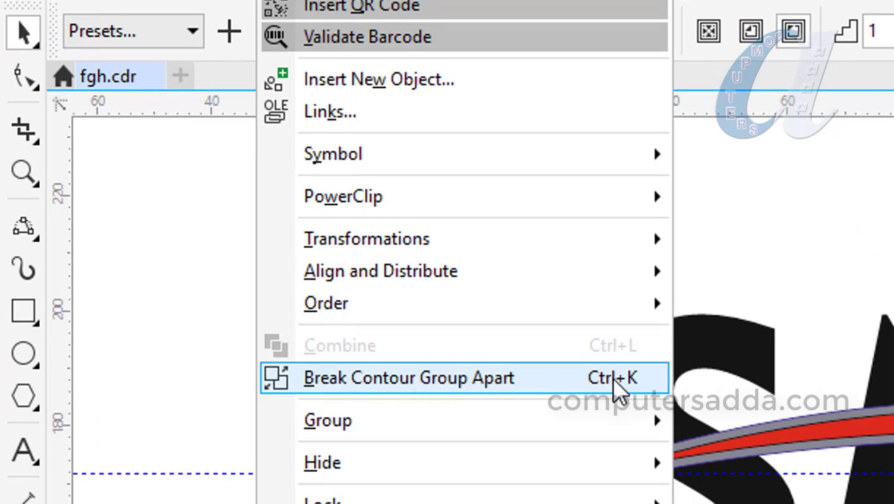
click(580, 378)
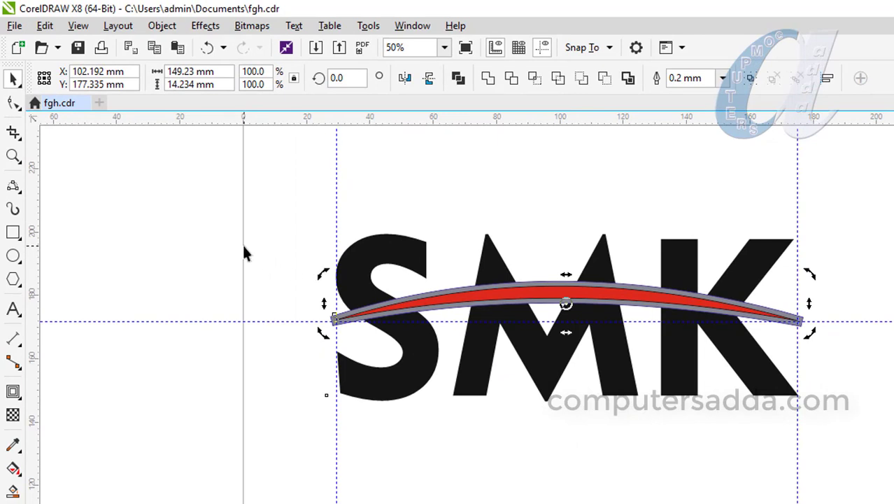
click(243, 250)
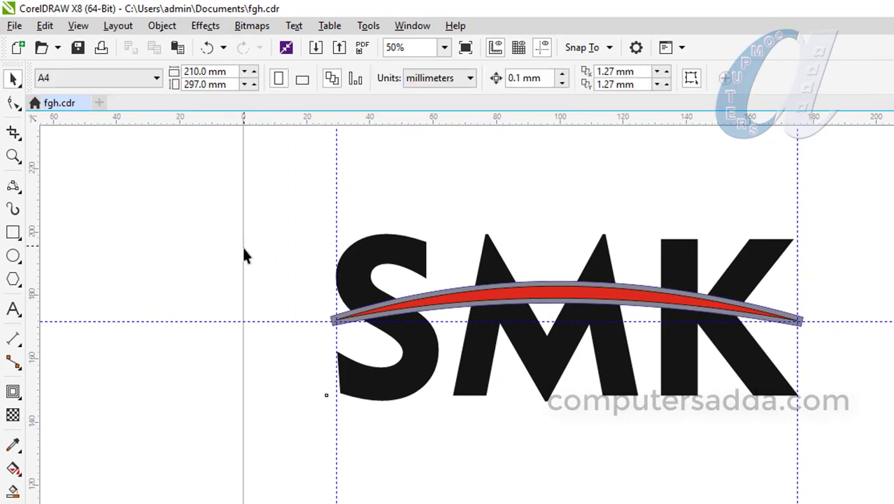
Trim the SMK text using the bluish-grey contour shape as the cutter.
click(341, 315)
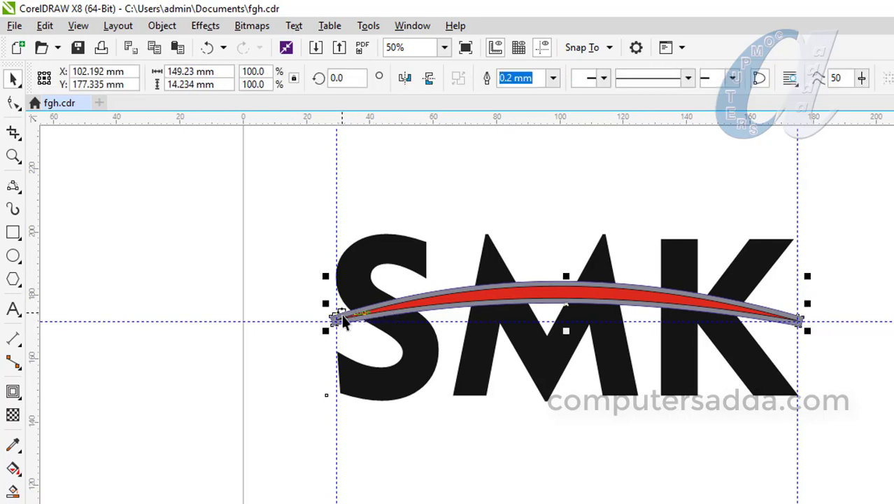
shift+click(413, 369)
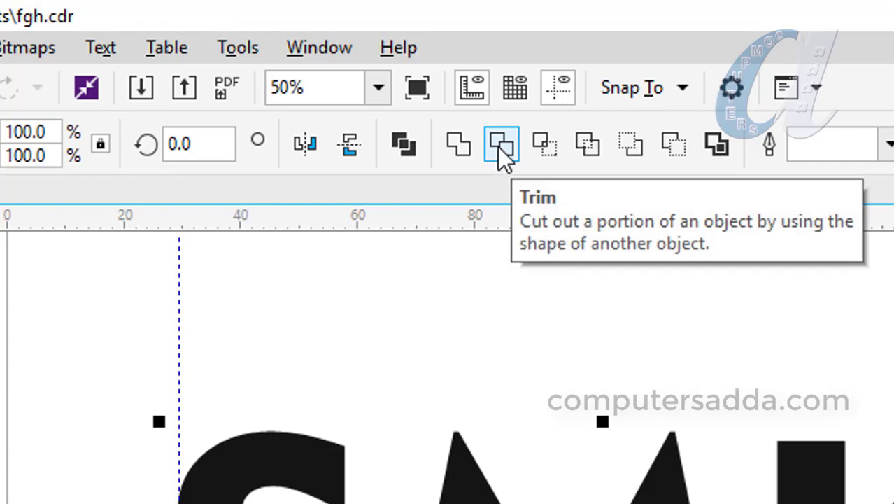
click(498, 146)
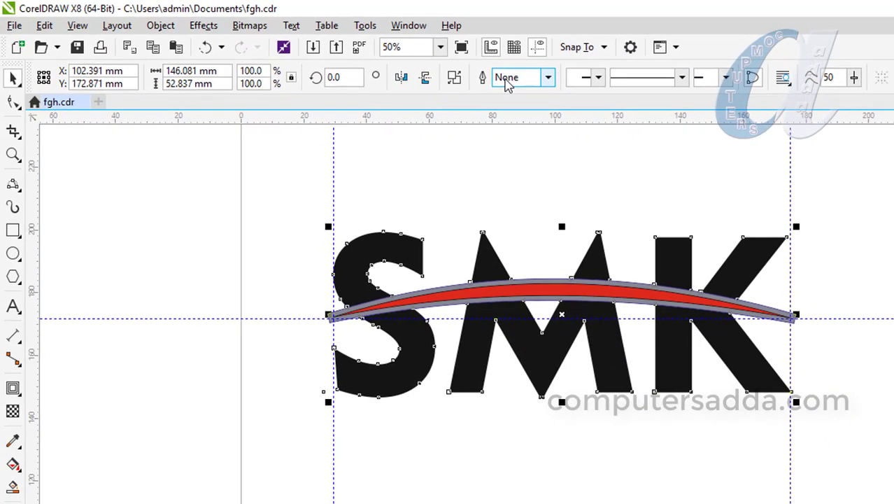
click(548, 196)
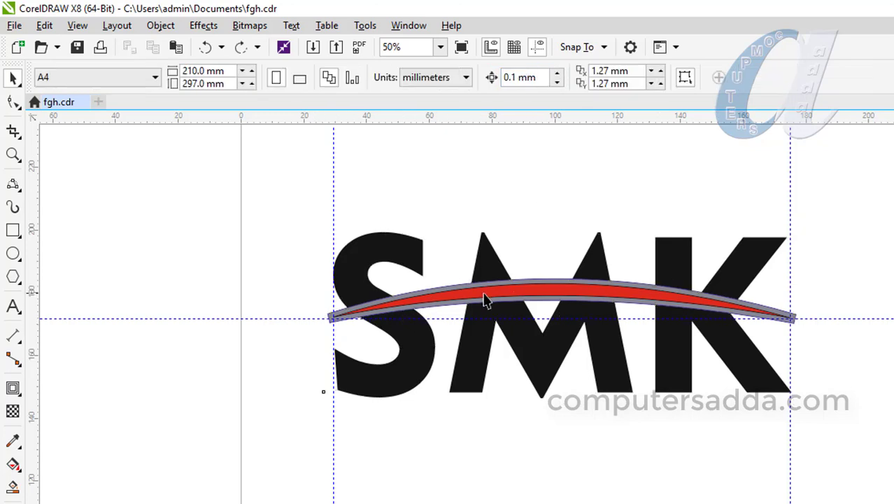
Delete the bluish-grey contour shape and lower the red crescent about 1.5 mm onto the lower letter parts.
click(795, 319)
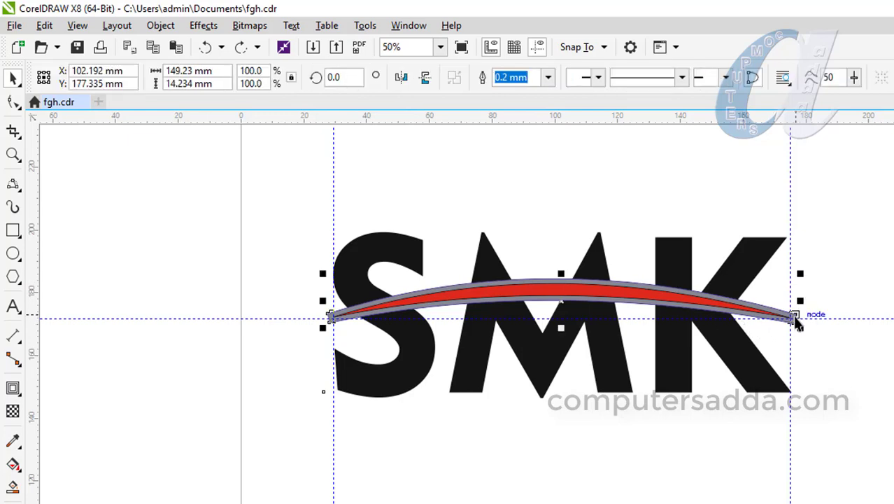
key(Delete)
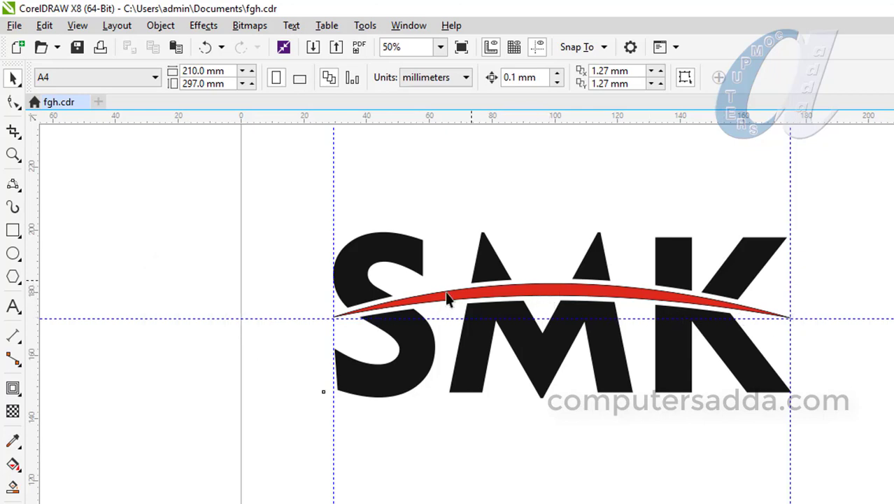
click(565, 298)
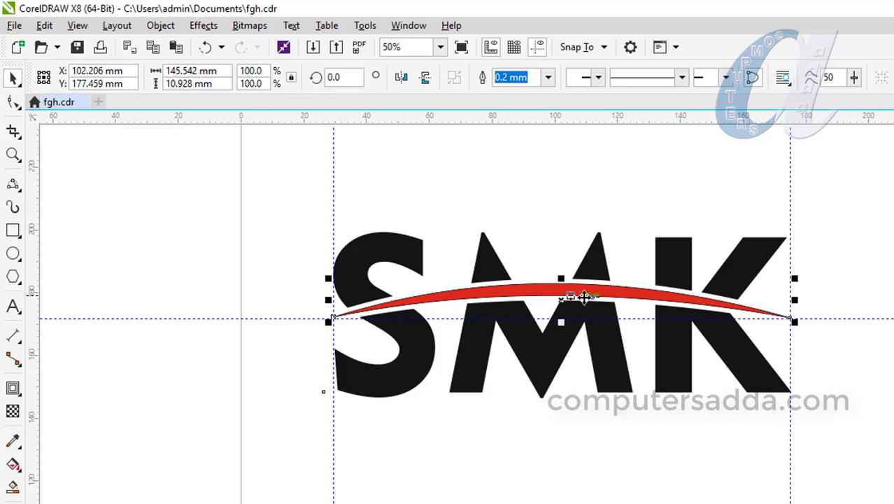
drag(595, 298, 619, 297)
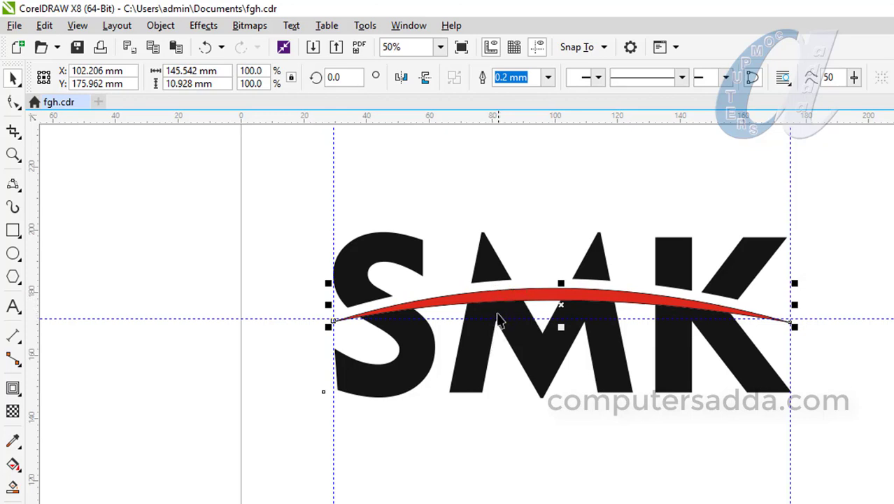
Break the trimmed SMK text apart into separate upper and lower letter pieces.
shift+click(478, 363)
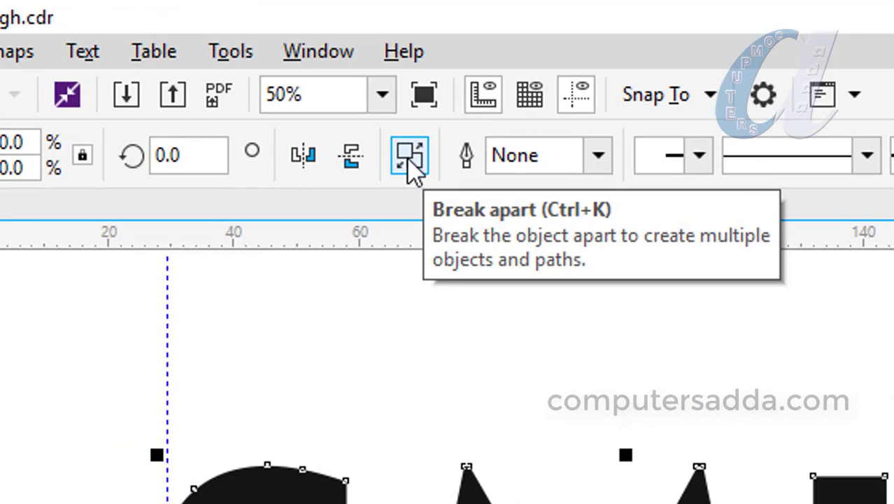
click(407, 160)
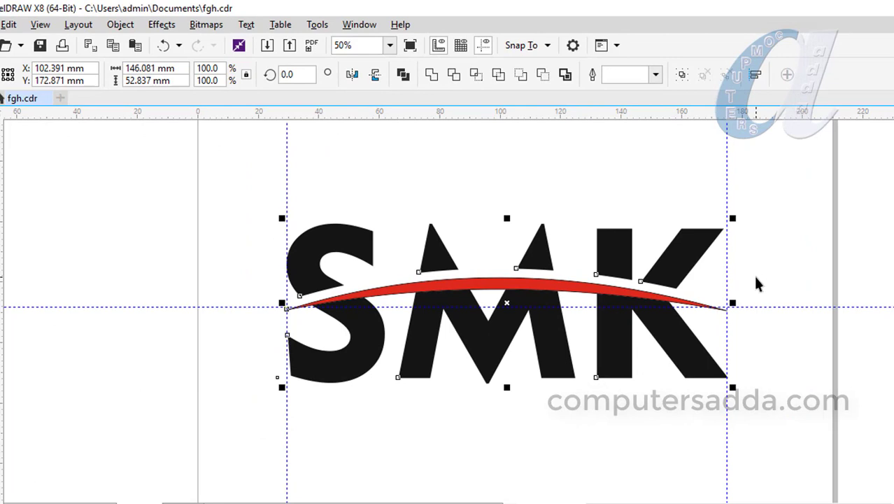
click(143, 190)
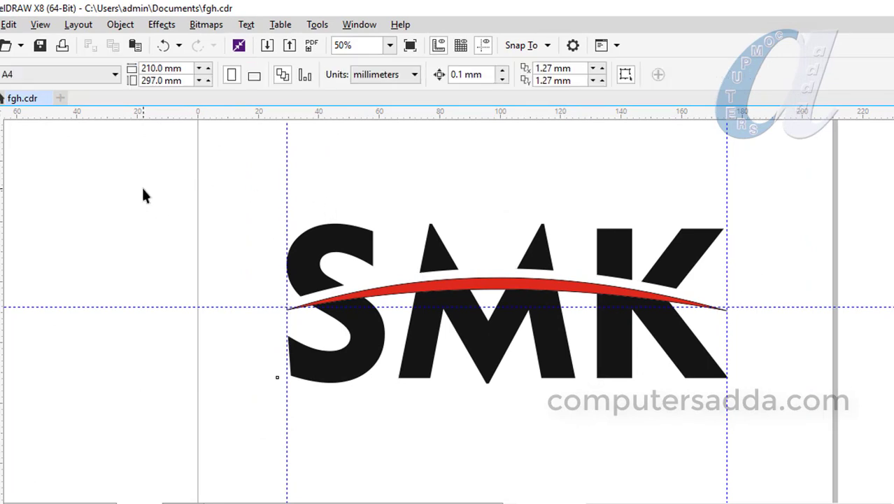
Move the horizontal guideline and both vertical guidelines off the logo, the last one to about X 256.5 mm.
click(288, 164)
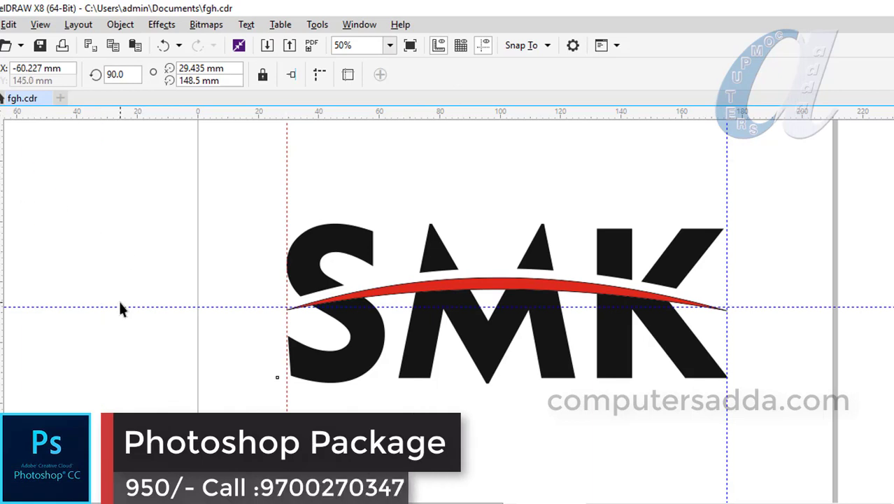
drag(119, 307, 170, 115)
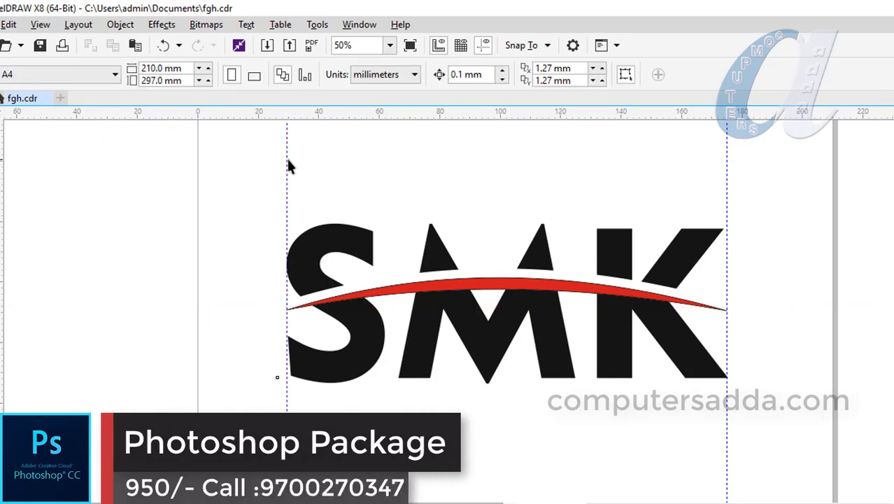
drag(289, 166, 26, 201)
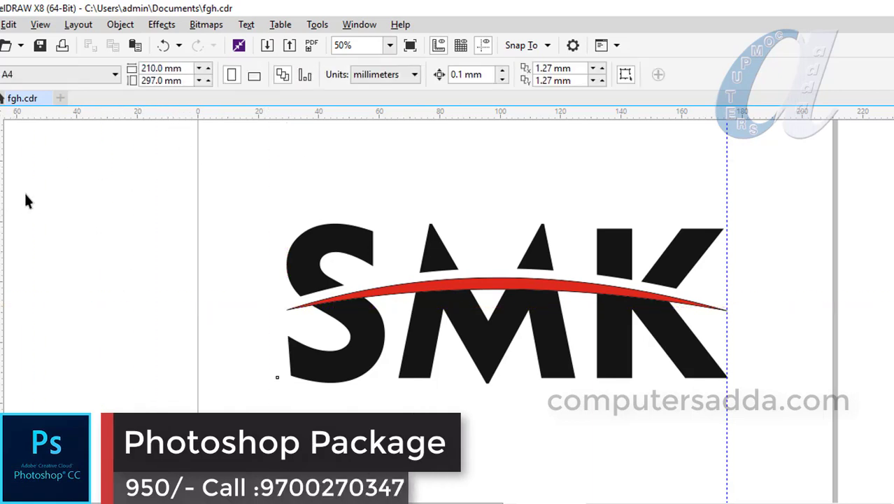
drag(727, 170, 893, 183)
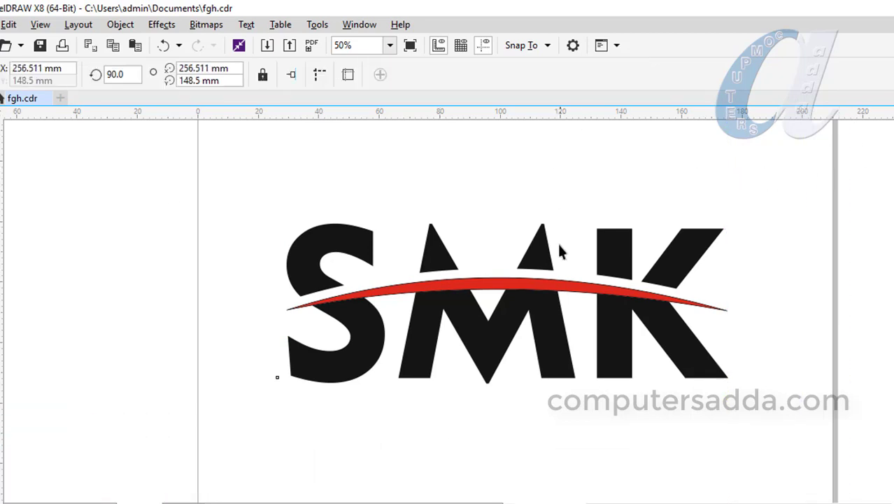
Weld the red crescent with the lower pieces of the S, M and K into one shape.
click(429, 289)
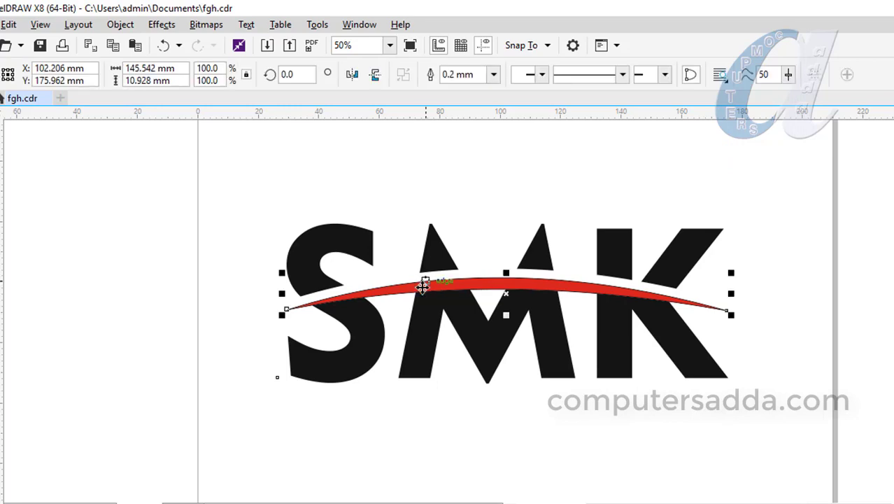
shift+click(358, 365)
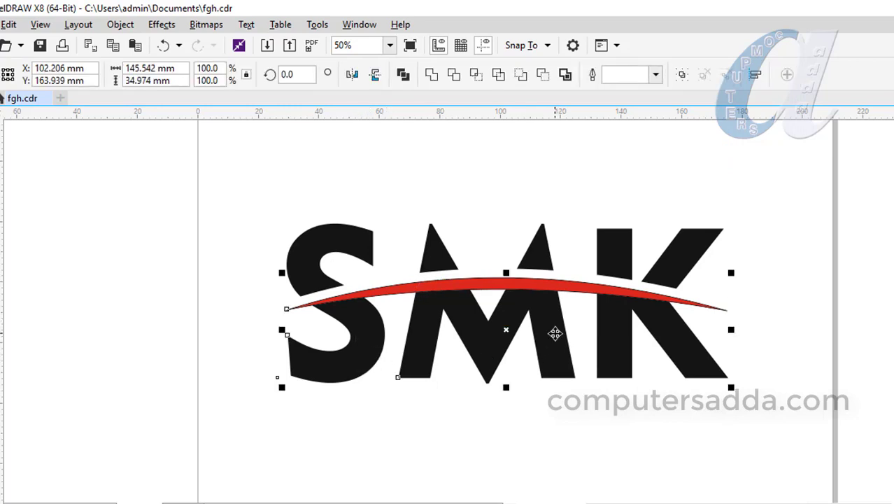
shift+click(623, 358)
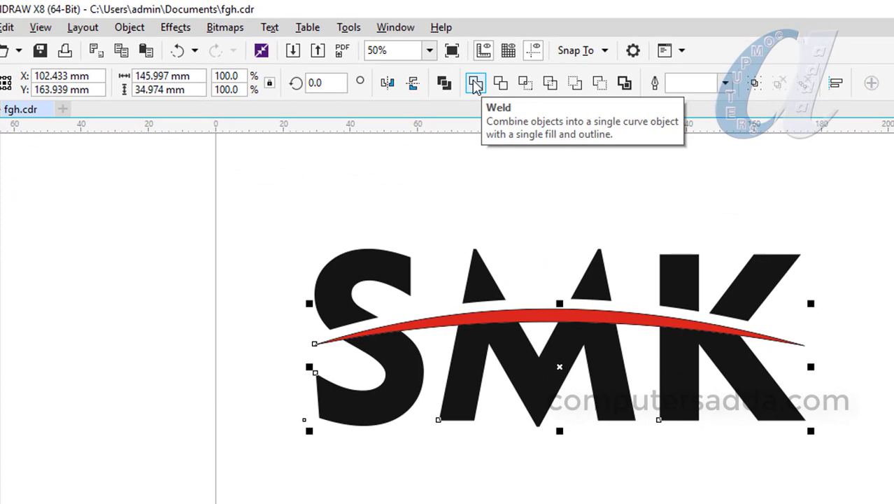
click(466, 173)
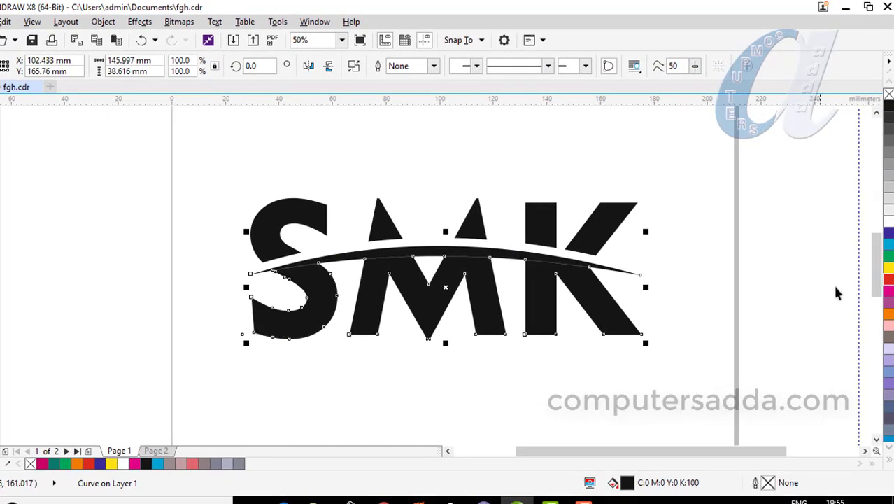
Try green and cyan fills on the welded lower shape, and settle on red.
click(889, 255)
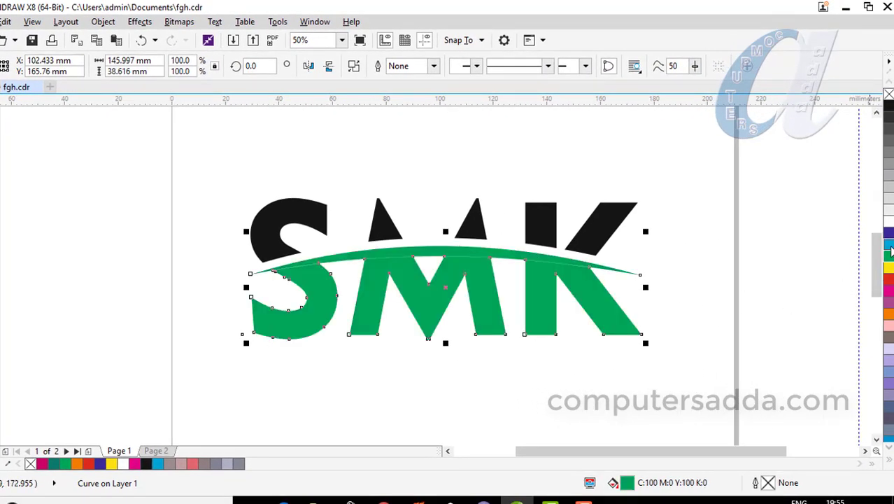
click(890, 245)
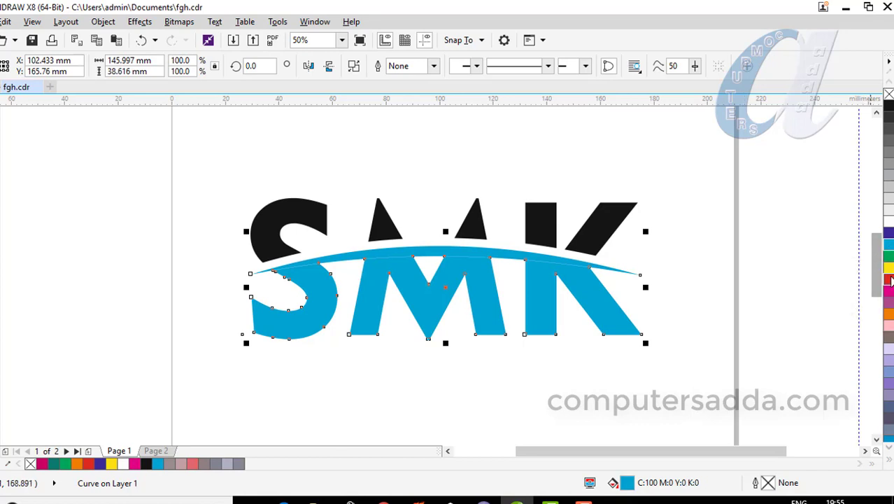
click(889, 280)
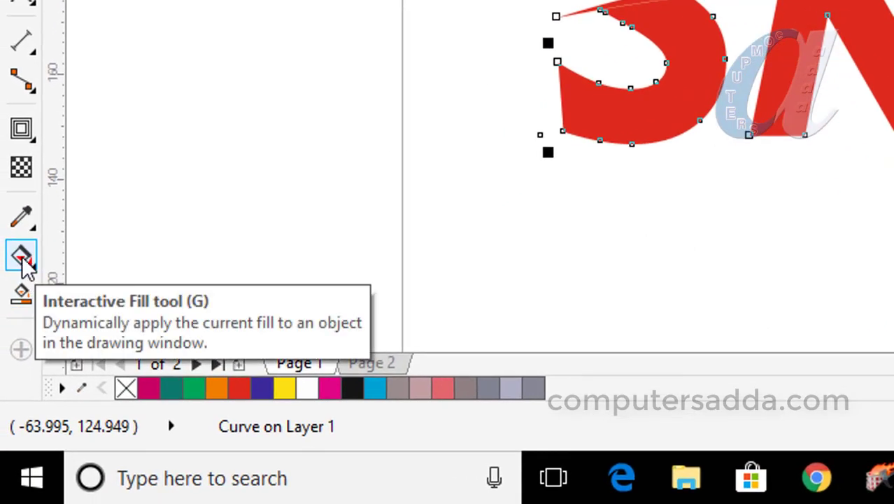
Apply a vertical fountain fill from red to white at the bottom of the welded shape, with its midpoint shifted upward.
click(23, 259)
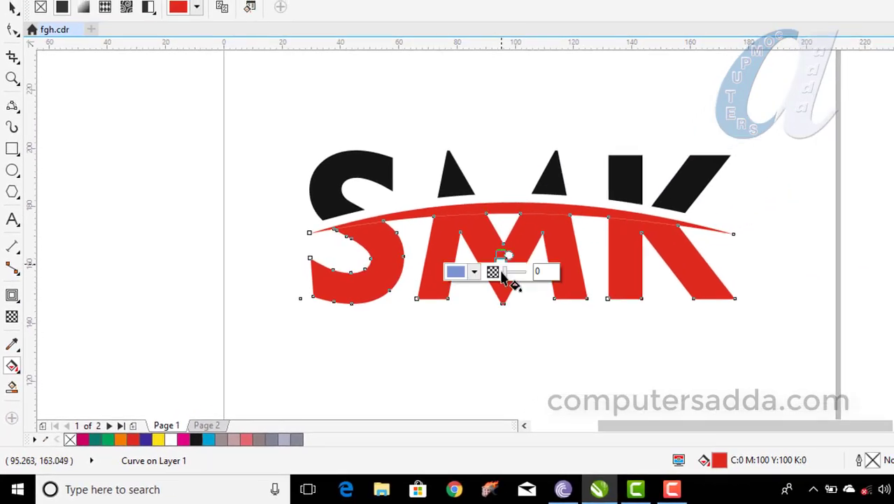
drag(501, 275, 501, 338)
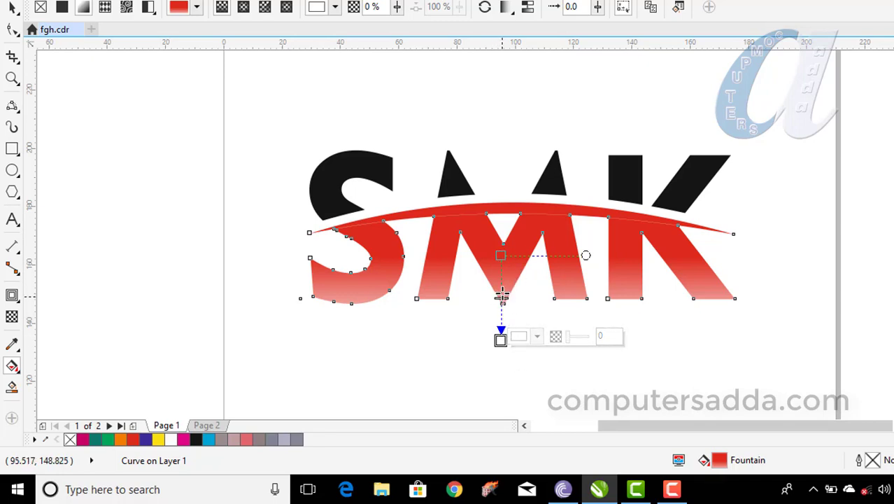
drag(501, 297, 501, 273)
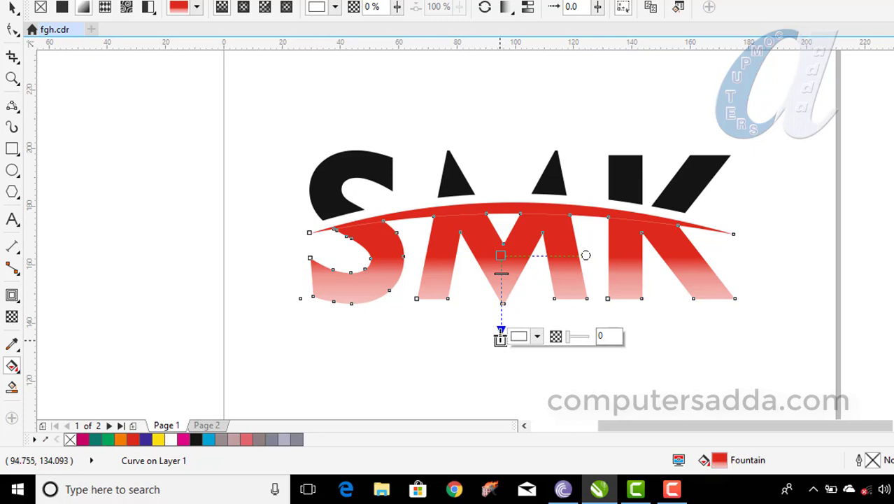
mouse_move(501, 329)
mouse_down()
mouse_move(501, 312)
mouse_move(501, 338)
mouse_up()
click(12, 8)
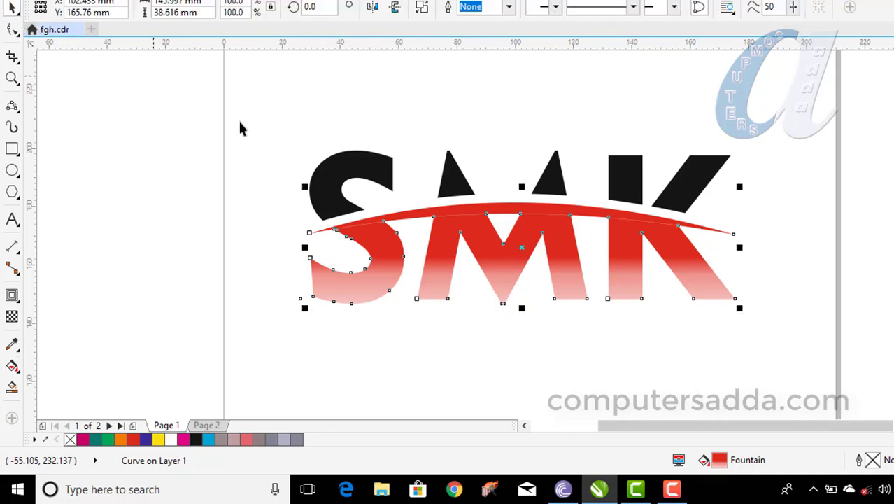
Recolour the five upper letter pieces together, trying cyan and settling on yellow.
click(350, 168)
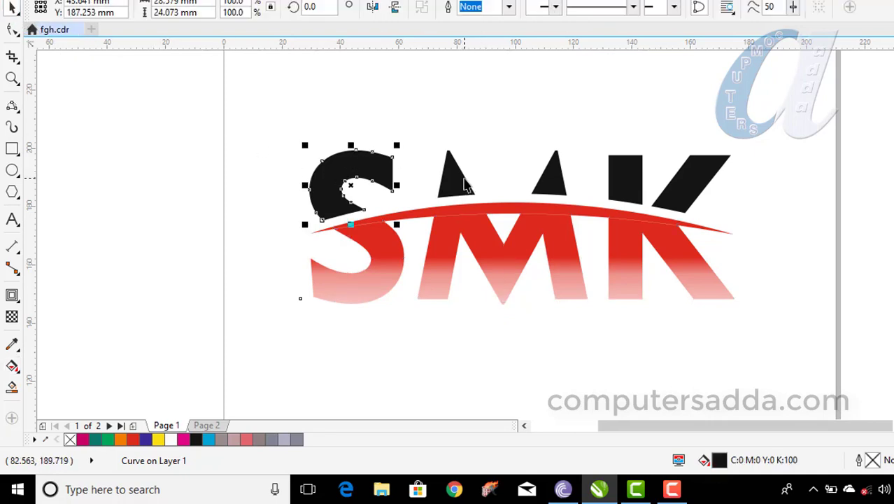
shift+click(460, 183)
shift+click(553, 175)
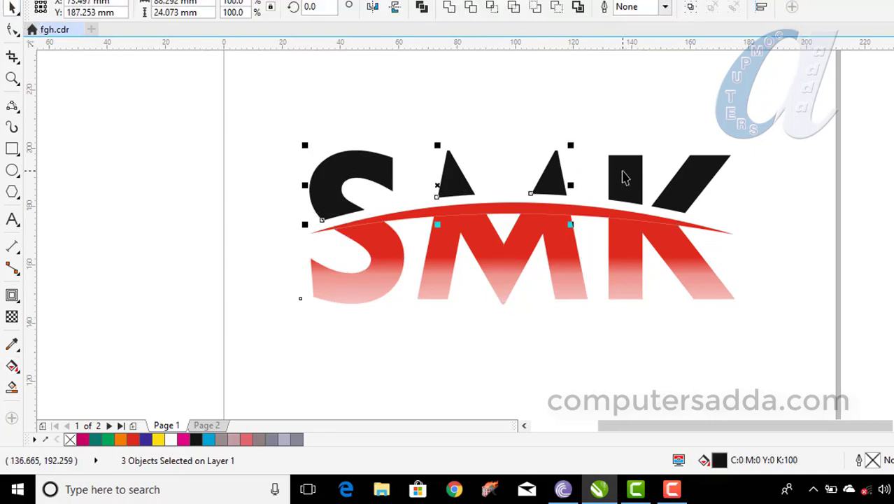
shift+click(628, 170)
shift+click(700, 175)
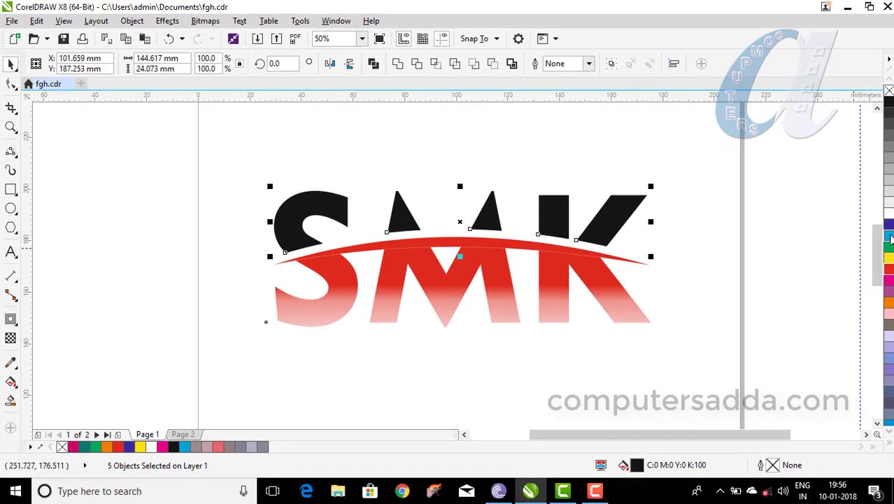
click(889, 238)
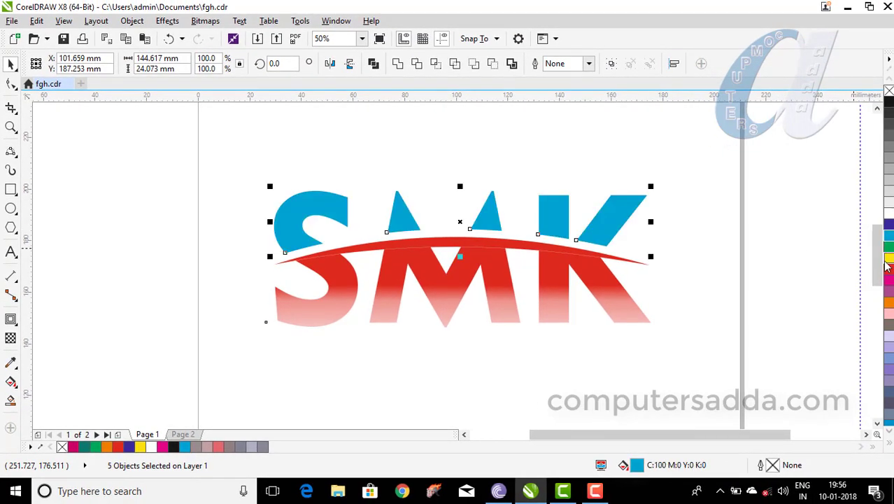
click(888, 259)
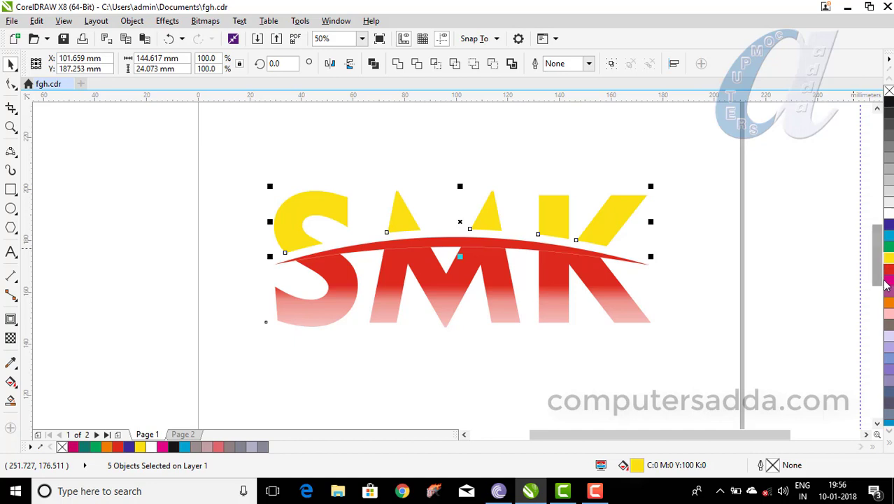
Recolour the five upper letter pieces together, trying orange and blue and settling on black.
click(888, 302)
click(889, 224)
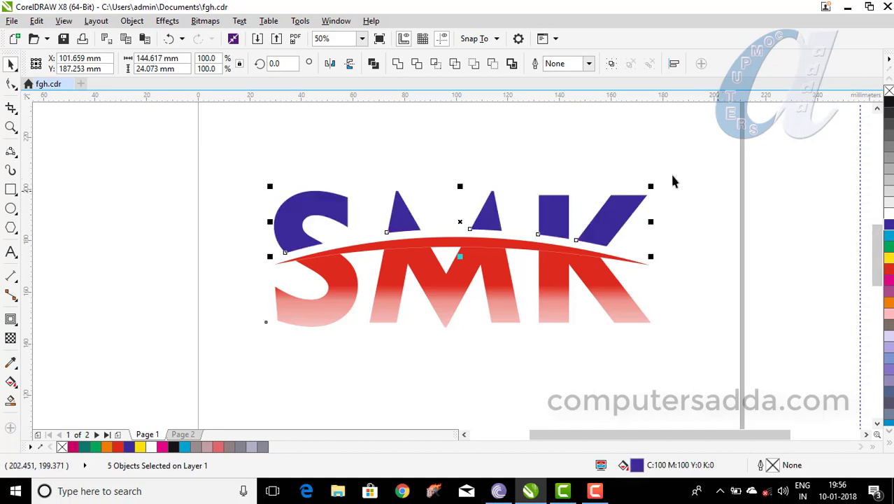
click(888, 103)
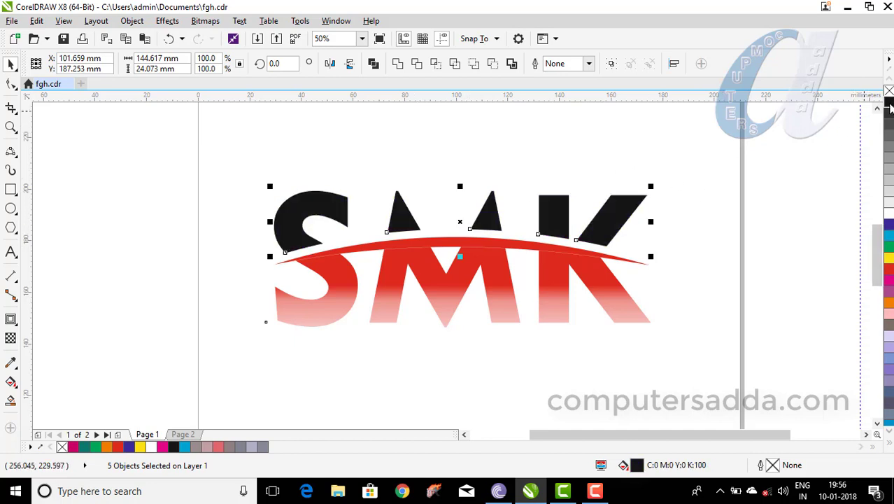
click(729, 178)
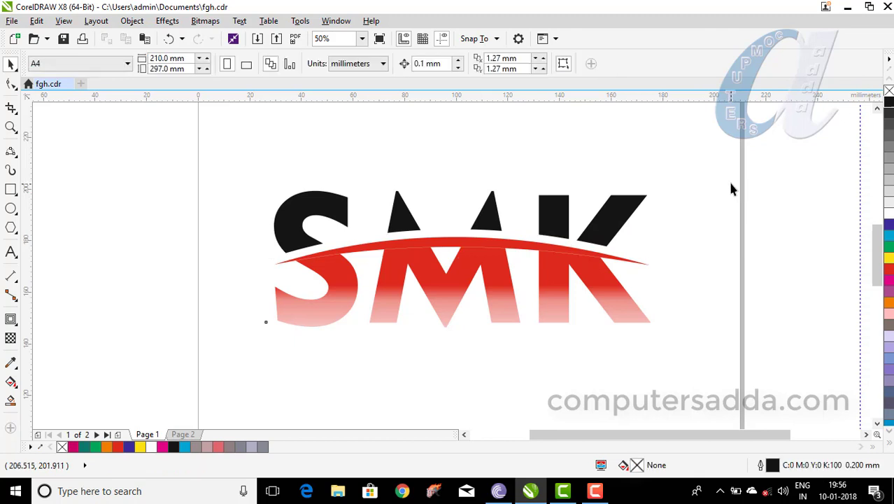
Try a drop shadow on all six logo pieces, cast diagonally down to the right, and undo it.
drag(726, 148, 185, 367)
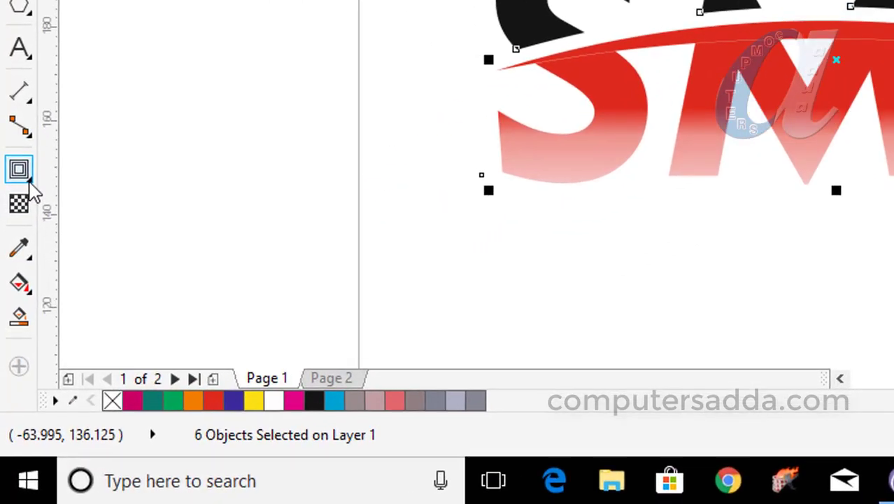
click(31, 180)
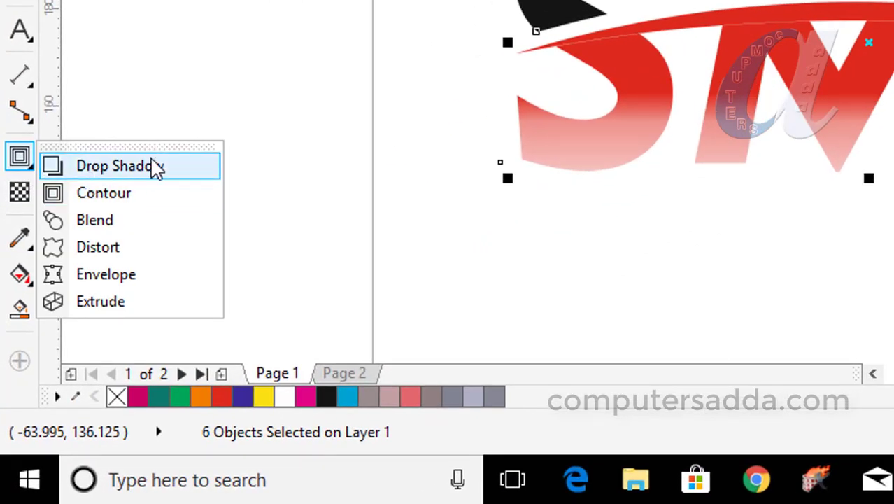
click(133, 174)
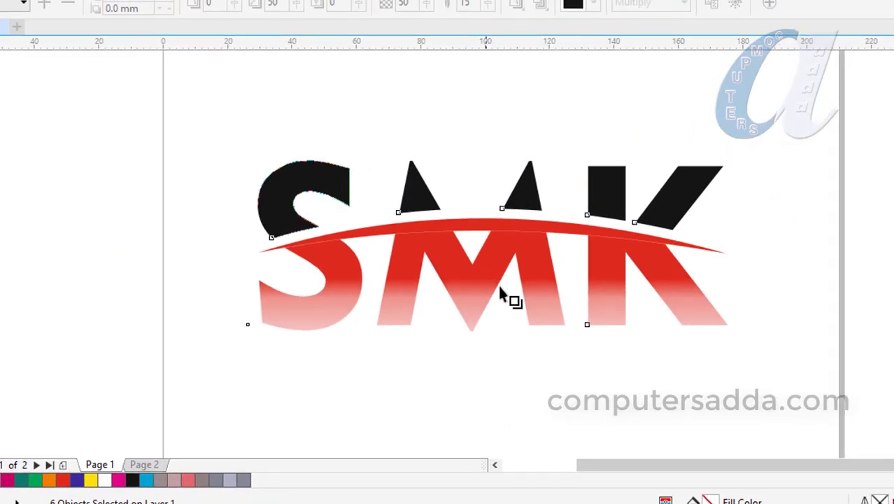
drag(500, 294, 569, 355)
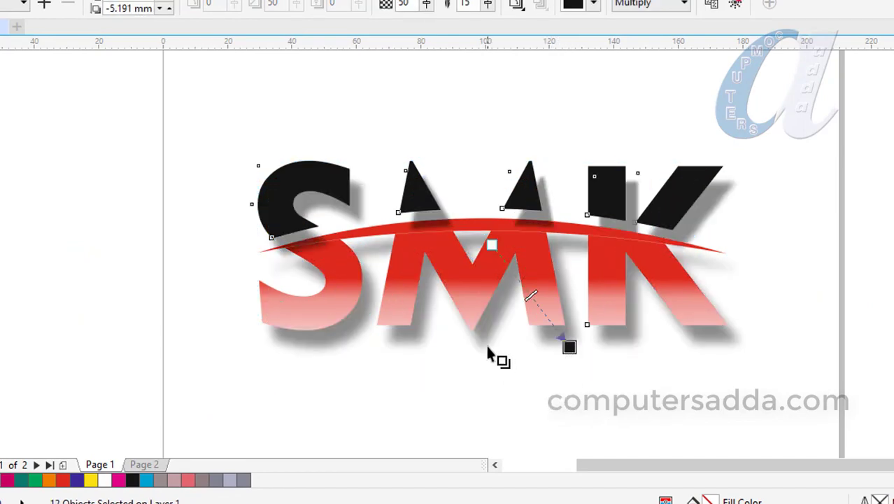
key(ctrl+z)
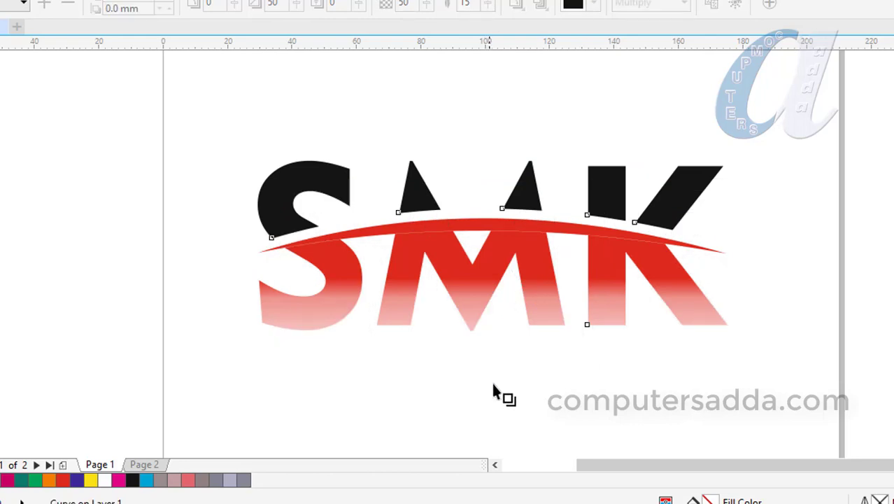
click(265, 272)
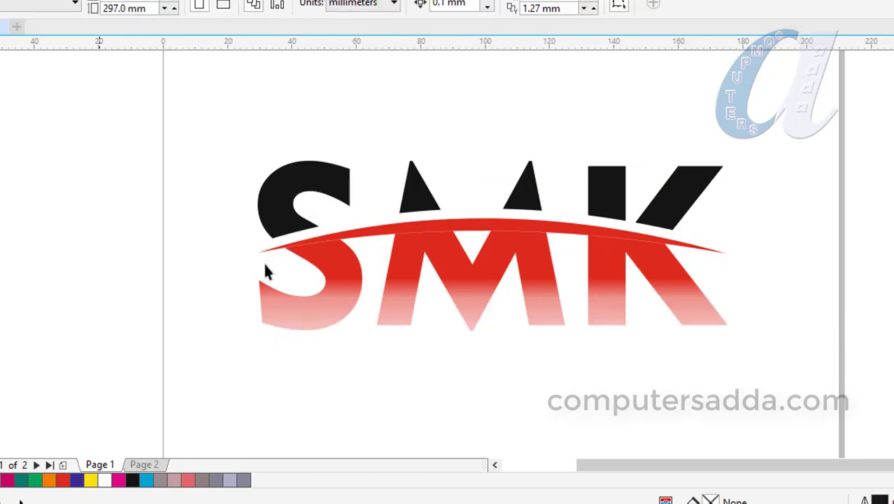
Change the start colour of the welded lower shape's fountain fill to cyan.
click(469, 288)
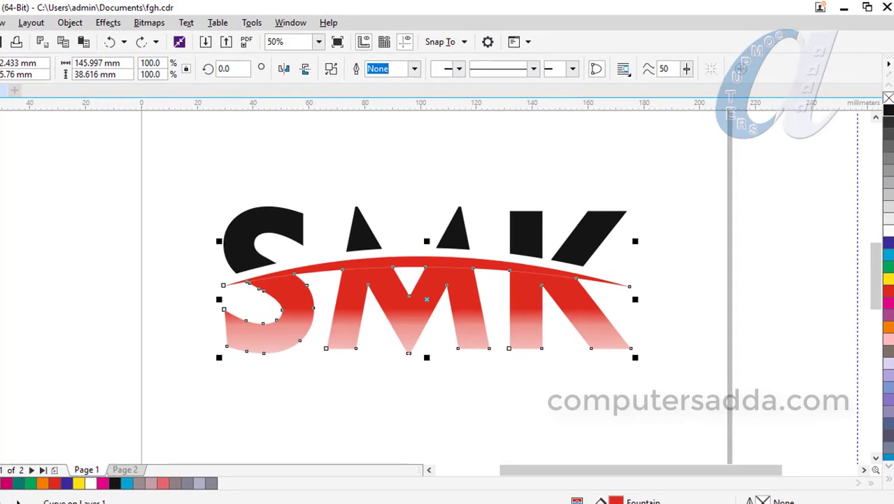
key(g)
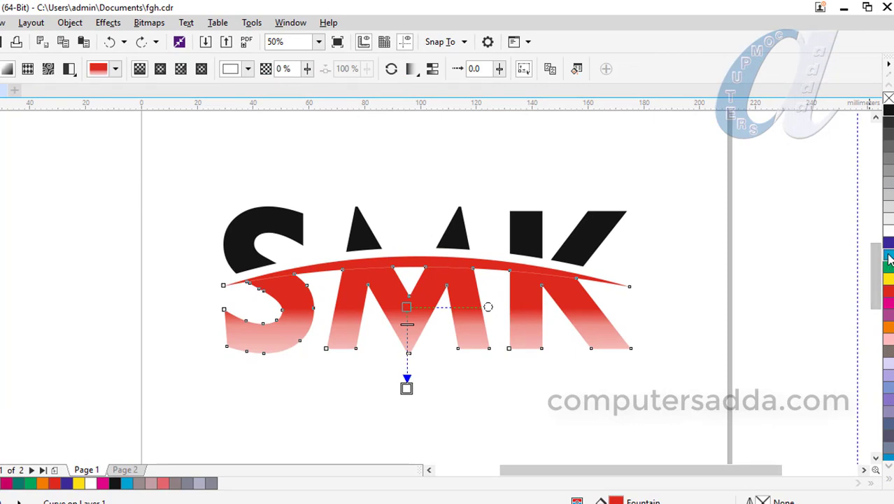
drag(889, 254, 407, 308)
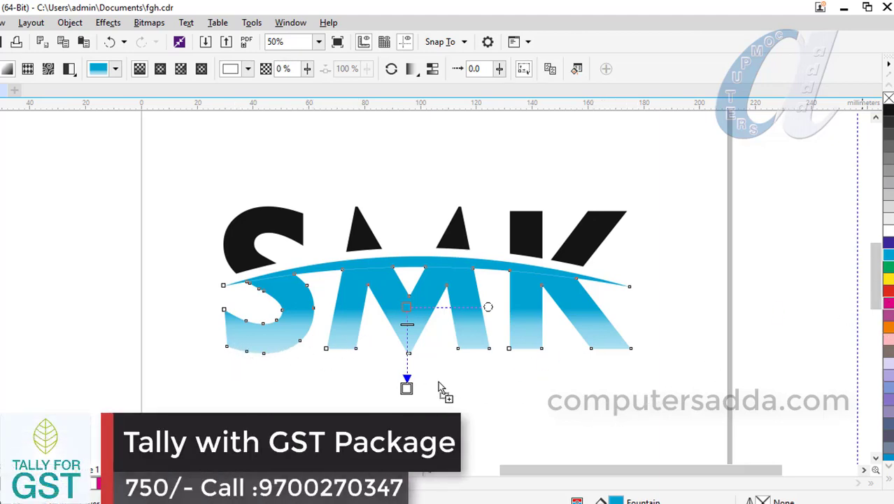
Try magenta as the end colour of the lower shape's fountain fill, and return it to white.
drag(405, 386, 408, 386)
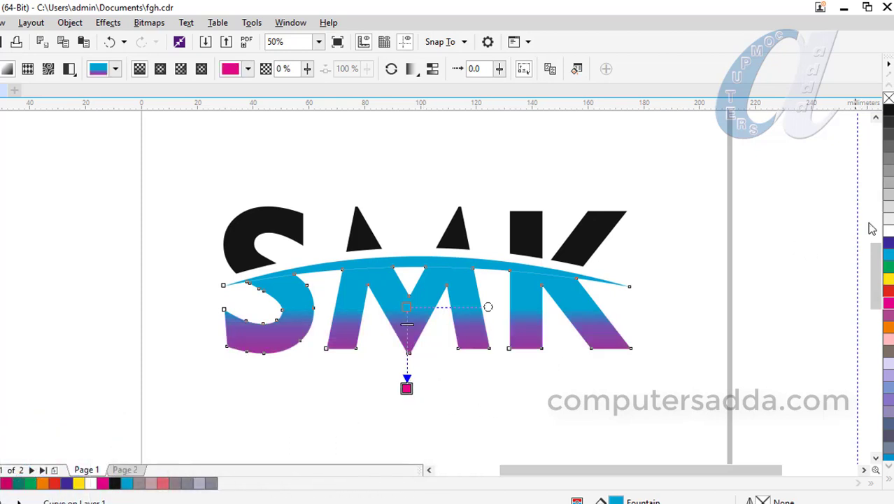
drag(891, 233, 560, 333)
click(407, 388)
click(551, 388)
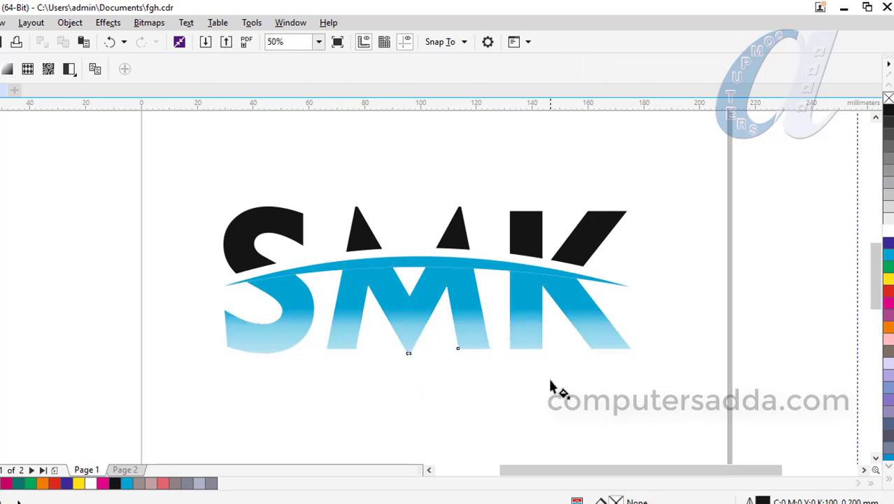